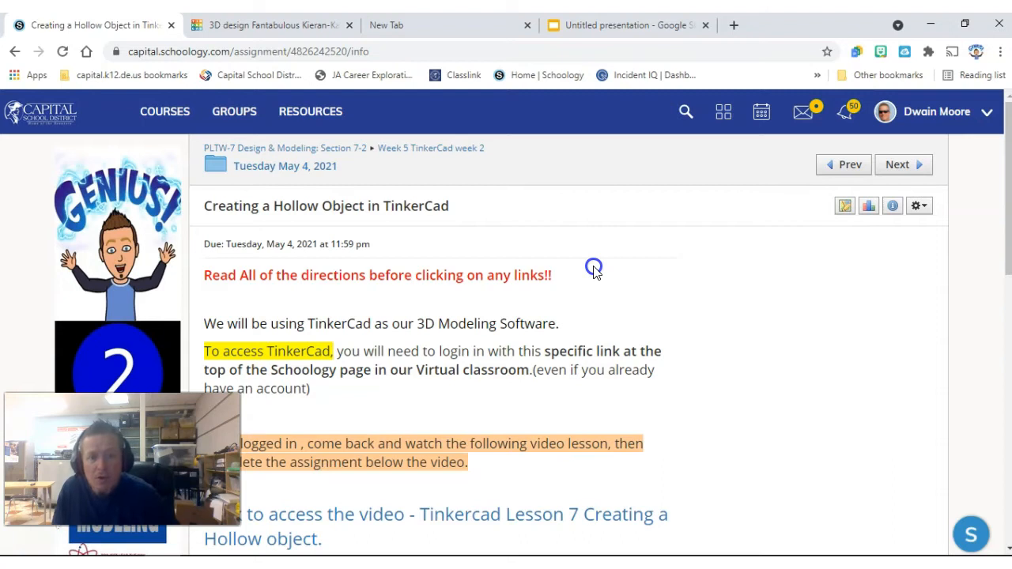
Step: Read the assignment's five requirements and its grading criteria, and switch to the Tinkercad design
{"action": "scroll", "coordinate": [595, 269], "scroll_direction": "down", "scroll_amount": 10}
{"action": "left_click_drag", "start_coordinate": [1008, 428], "coordinate": [940, 308]}
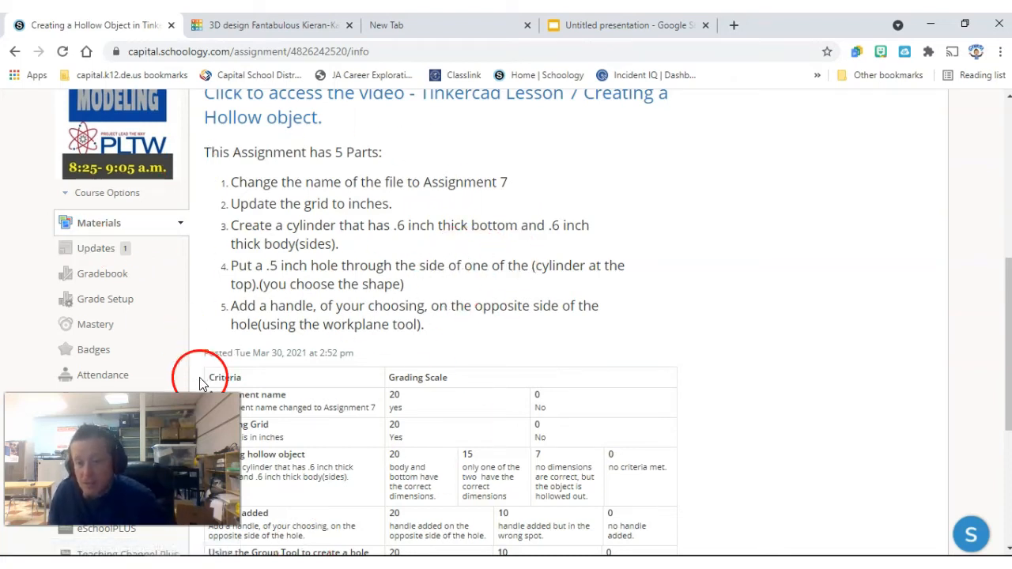
{"action": "left_click", "coordinate": [261, 24]}
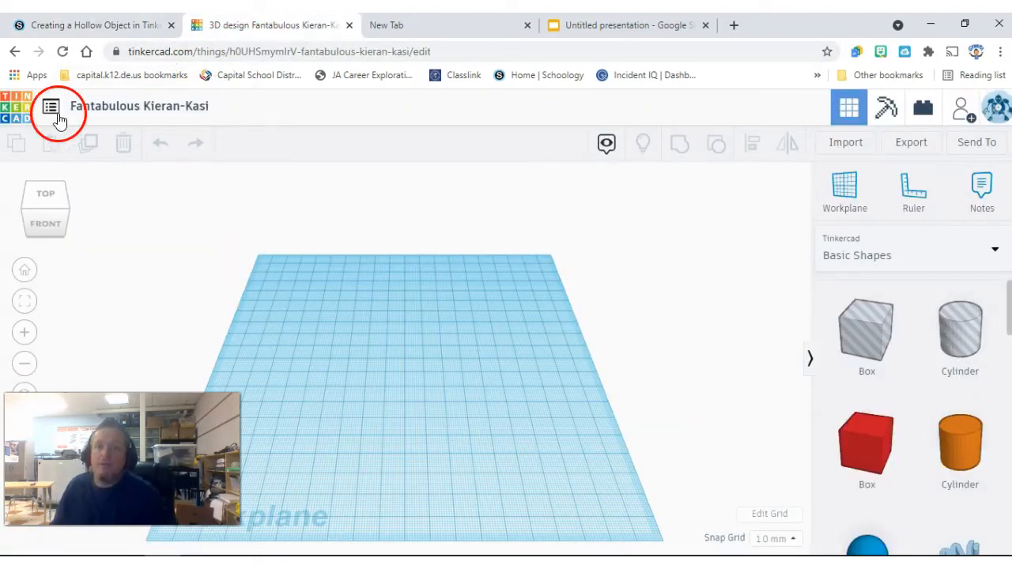
Step: Rename the design as Assignment 7
{"action": "left_click", "coordinate": [150, 110]}
{"action": "type", "text": "A"}
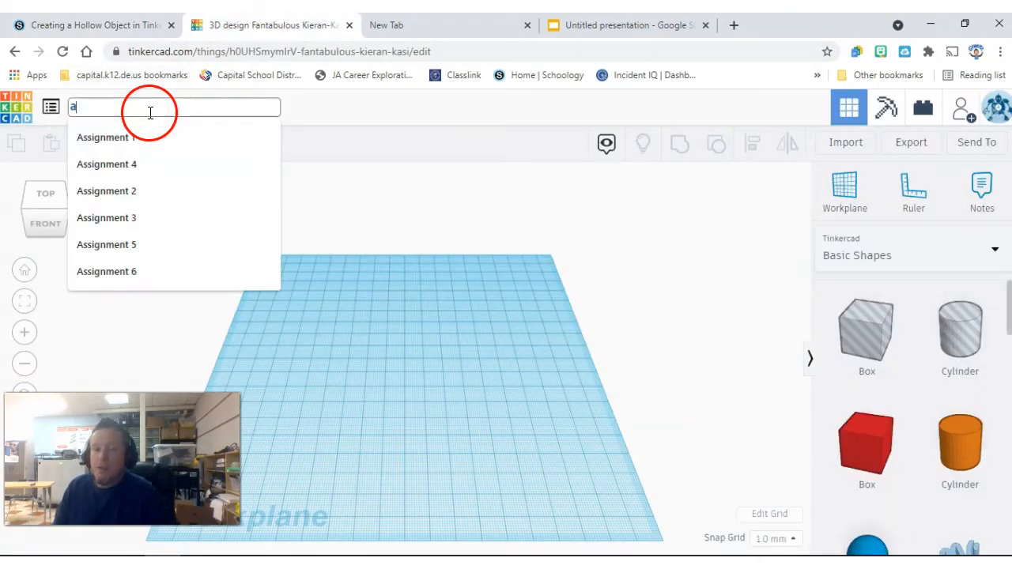
{"action": "left_click", "coordinate": [125, 266]}
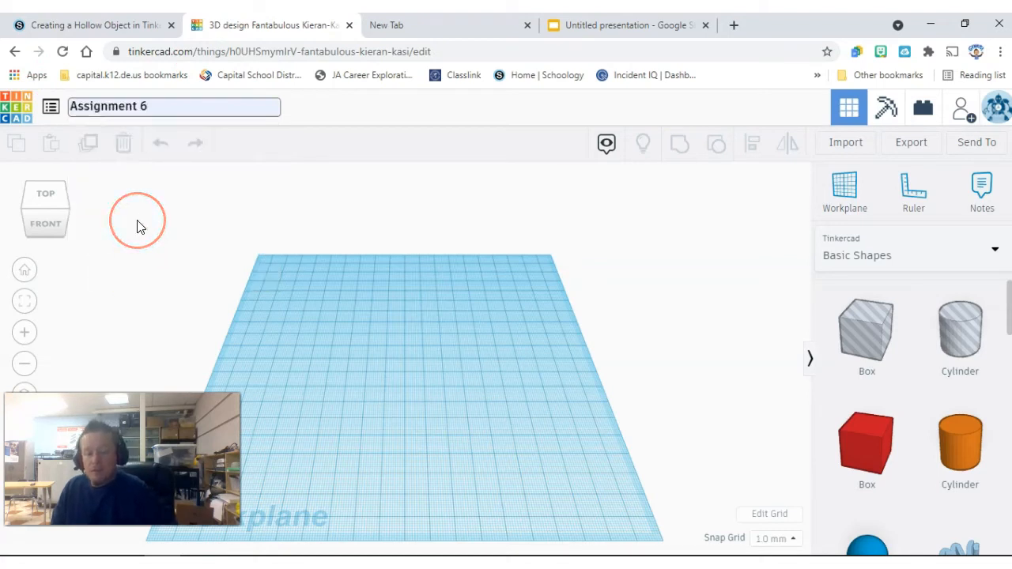
{"action": "key", "text": "BackSpace"}
{"action": "type", "text": "7"}
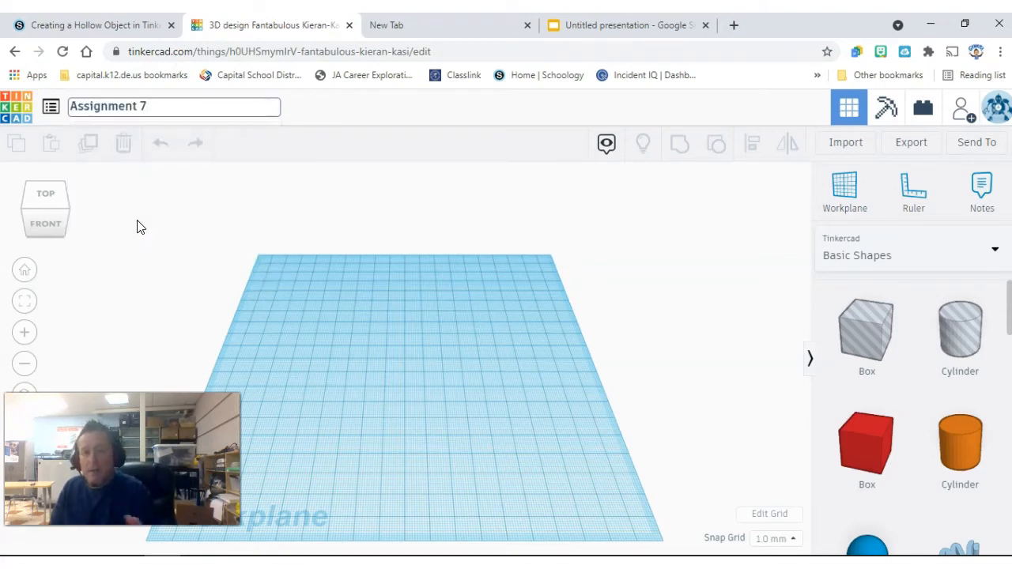
Step: Change the workplane grid units to inches and update the grid
{"action": "left_click", "coordinate": [766, 515]}
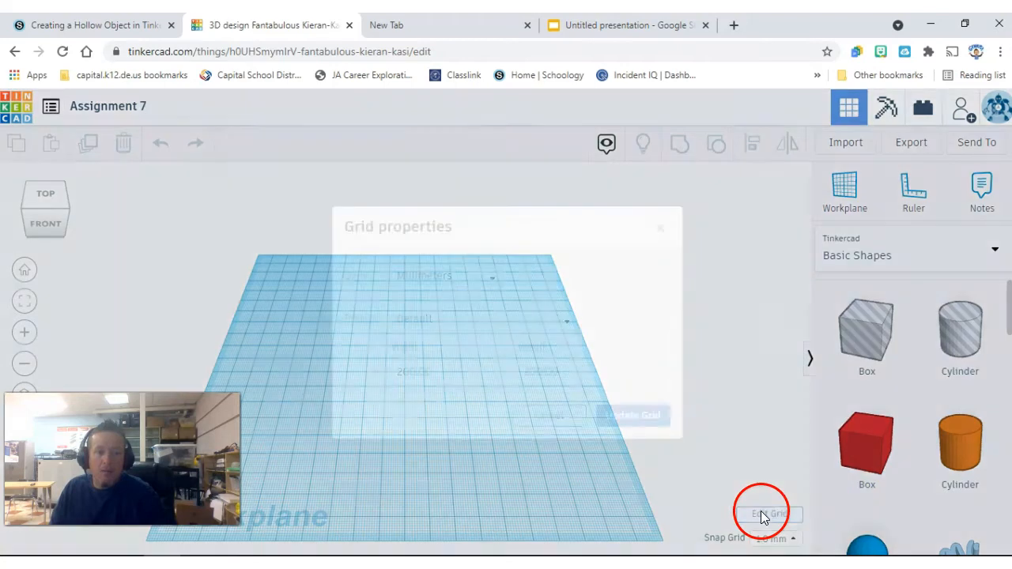
{"action": "left_click", "coordinate": [420, 287]}
{"action": "left_click", "coordinate": [415, 326]}
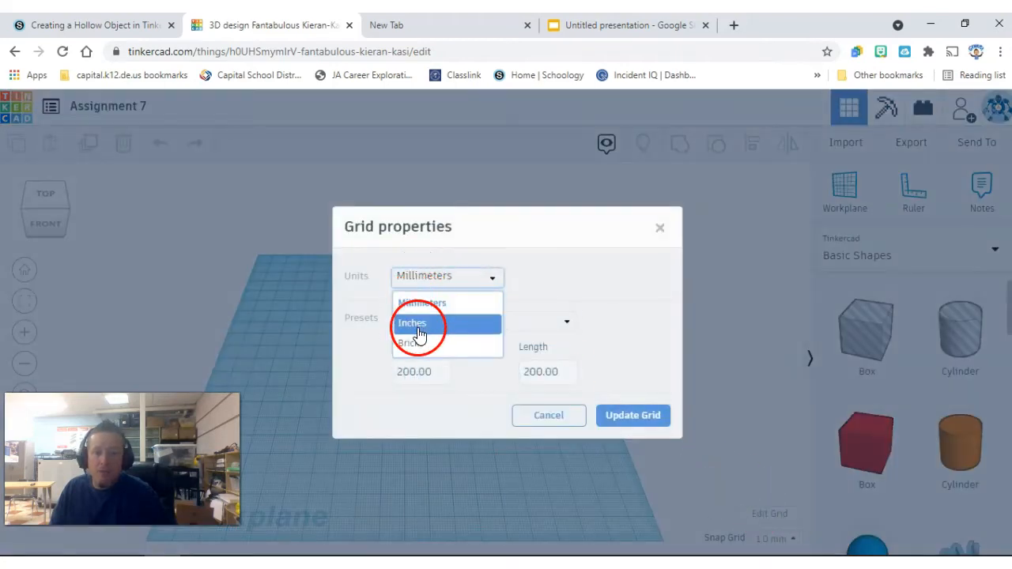
{"action": "left_click", "coordinate": [604, 415]}
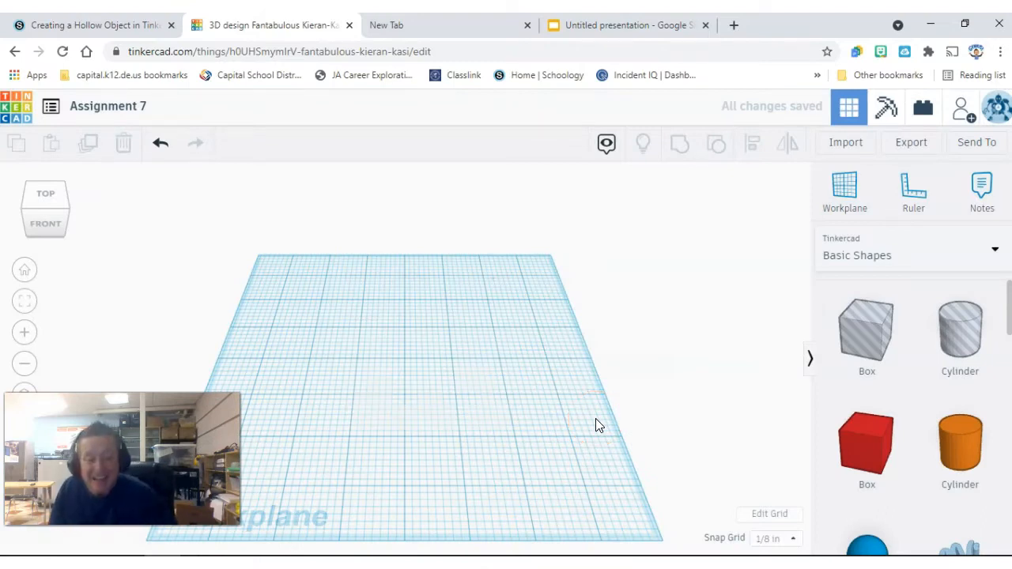
Step: Place a solid cylinder near the middle of the workplane and add a ruler at the workplane's front-left corner
{"action": "left_click", "coordinate": [980, 457]}
{"action": "left_click_drag", "start_coordinate": [981, 461], "coordinate": [399, 359]}
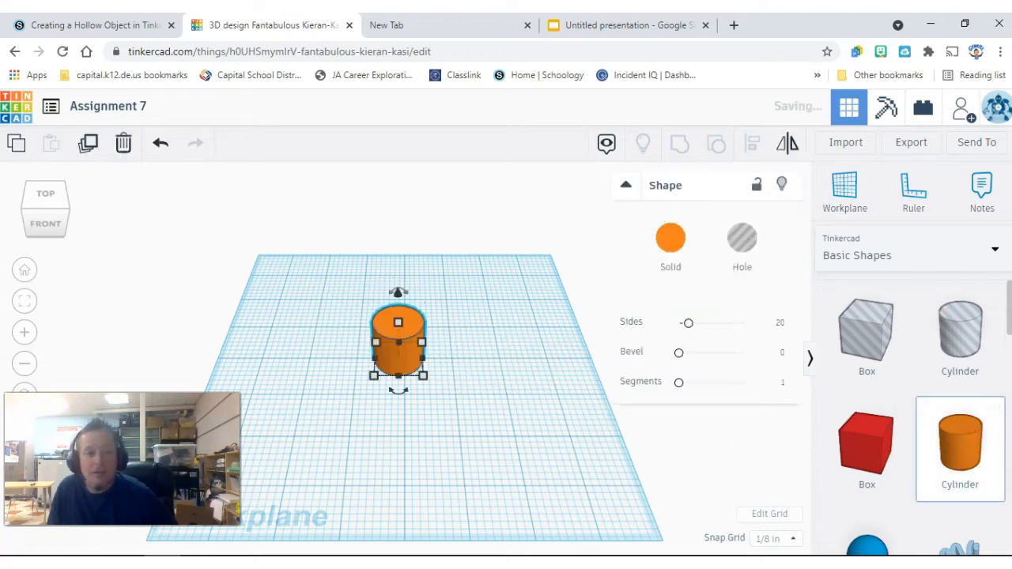
{"action": "left_click", "coordinate": [913, 198]}
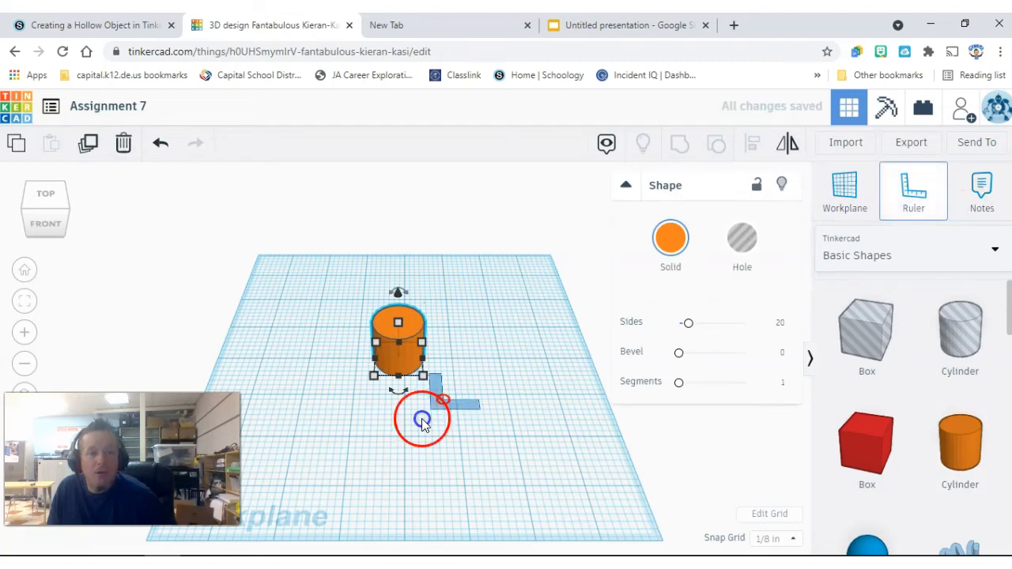
{"action": "left_click", "coordinate": [257, 507]}
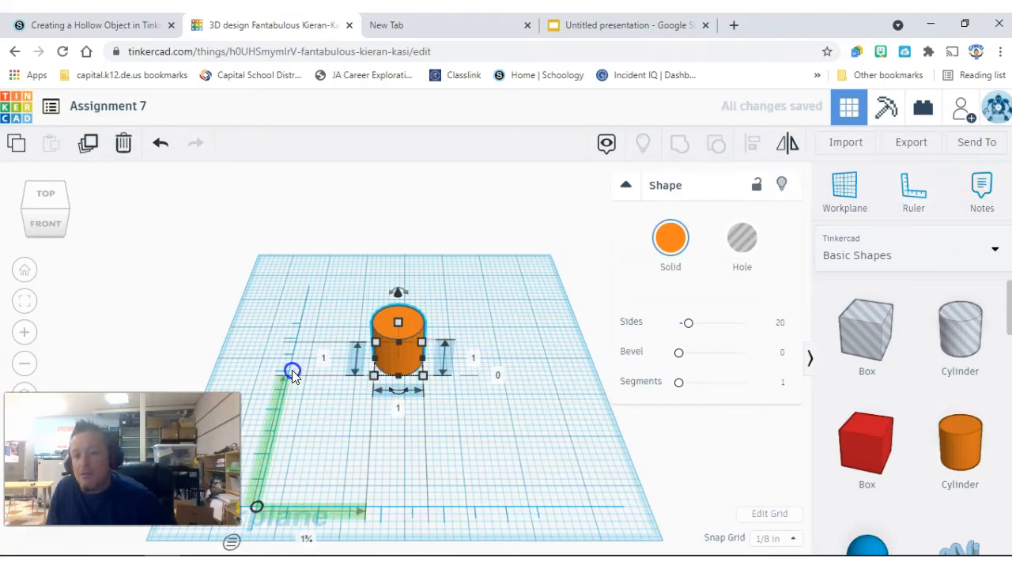
Step: Set the cylinder's front-to-back length to 7 inches
{"action": "left_click", "coordinate": [319, 360]}
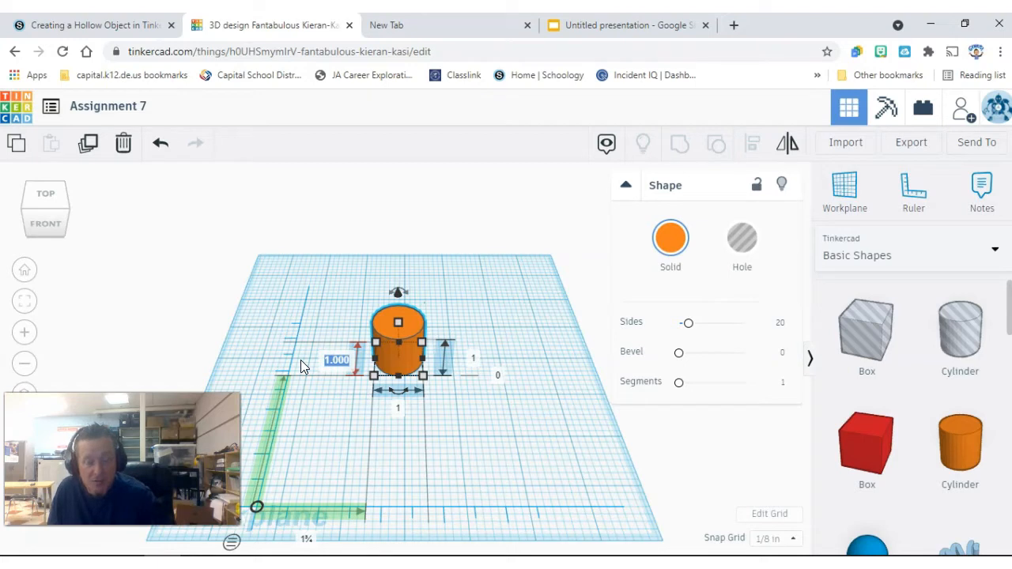
{"action": "type", "text": "6"}
{"action": "left_click", "coordinate": [318, 359]}
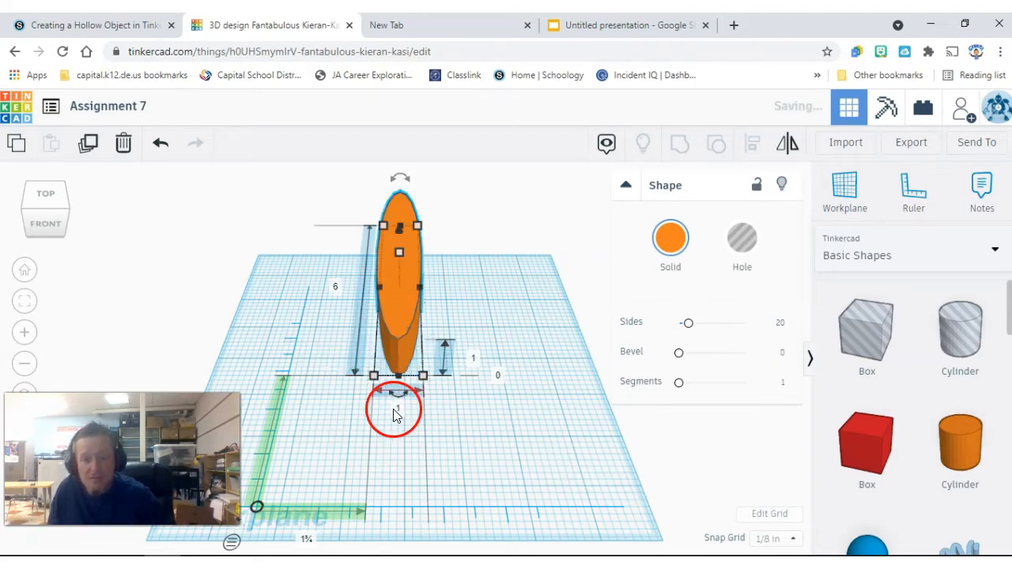
{"action": "left_click", "coordinate": [334, 287]}
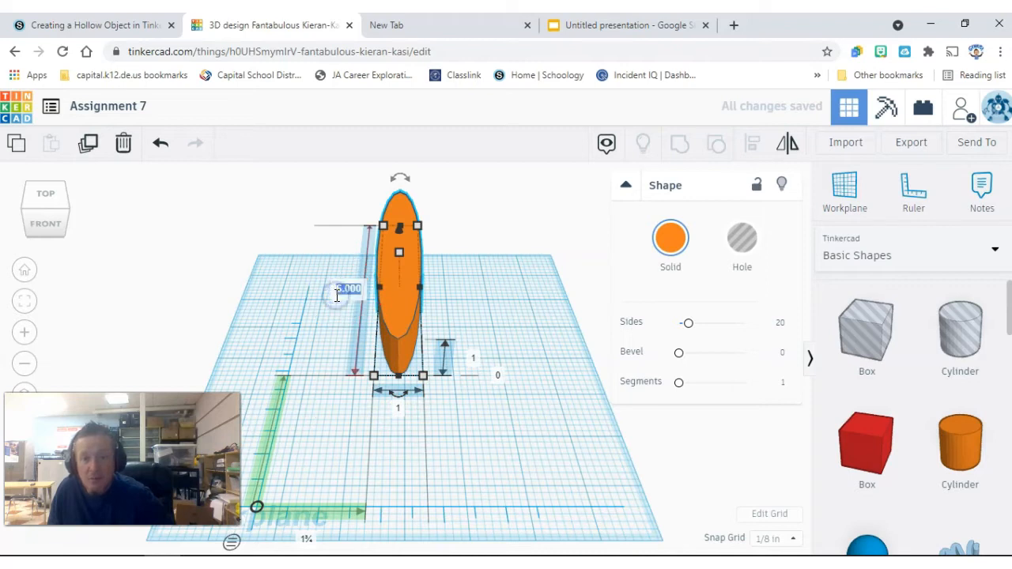
{"action": "type", "text": "7"}
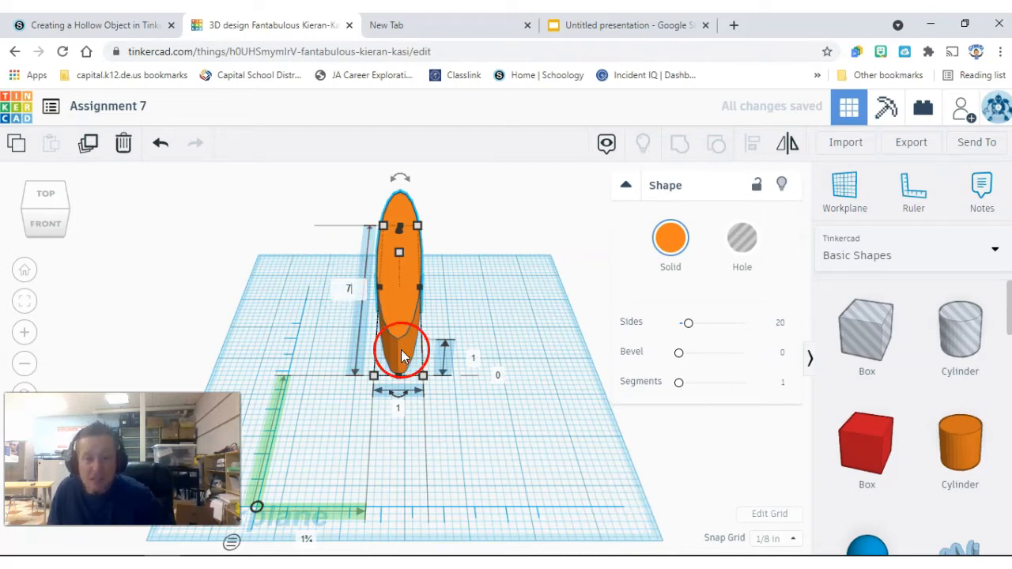
Step: Set the cylinder's width to 7 inches and its height to 6 inches
{"action": "left_click", "coordinate": [395, 408]}
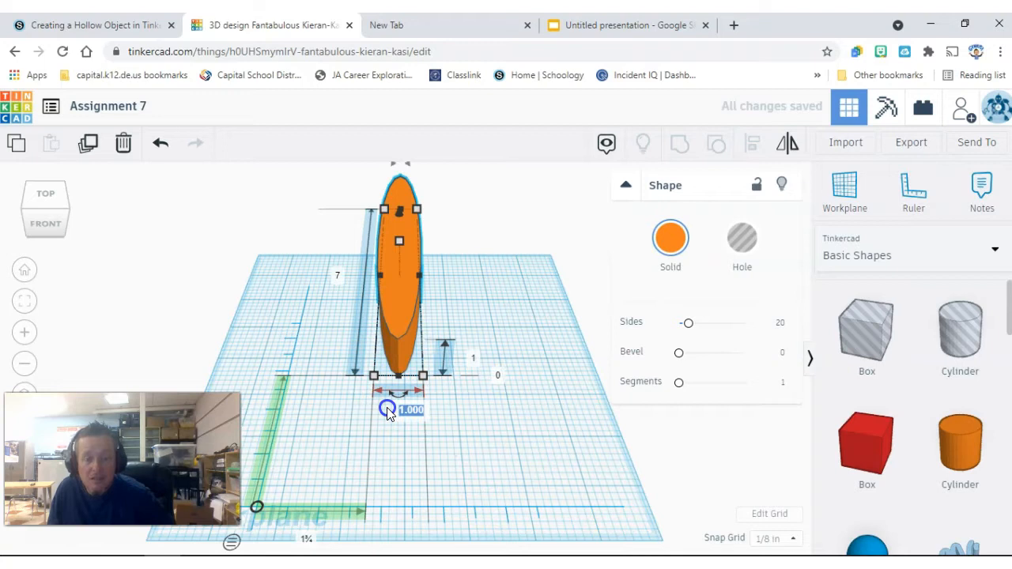
{"action": "left_click", "coordinate": [599, 378]}
{"action": "left_click", "coordinate": [511, 358]}
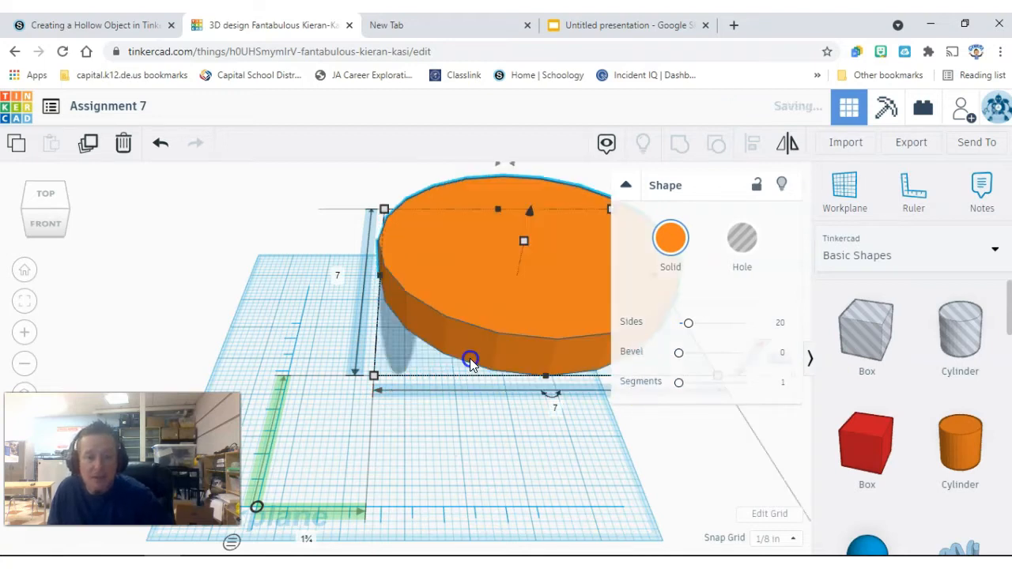
{"action": "left_click", "coordinate": [497, 353]}
{"action": "left_click", "coordinate": [430, 449]}
Step: Move the enlarged cylinder back over the middle of the workplane and deselect it
{"action": "scroll", "coordinate": [436, 420], "scroll_direction": "down", "scroll_amount": 3}
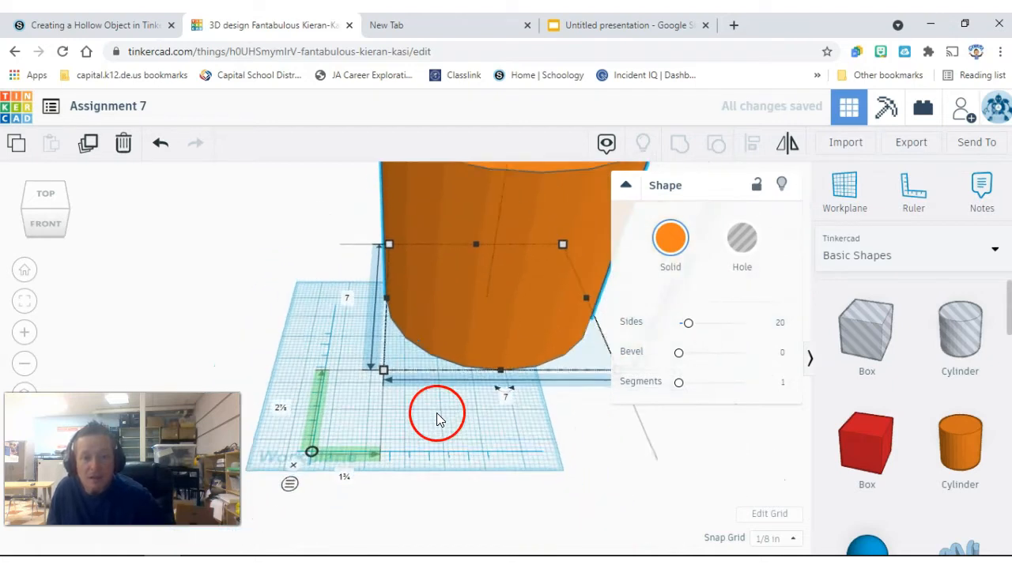
{"action": "scroll", "coordinate": [437, 413], "scroll_direction": "down", "scroll_amount": 3}
{"action": "left_click_drag", "start_coordinate": [517, 281], "coordinate": [429, 337]}
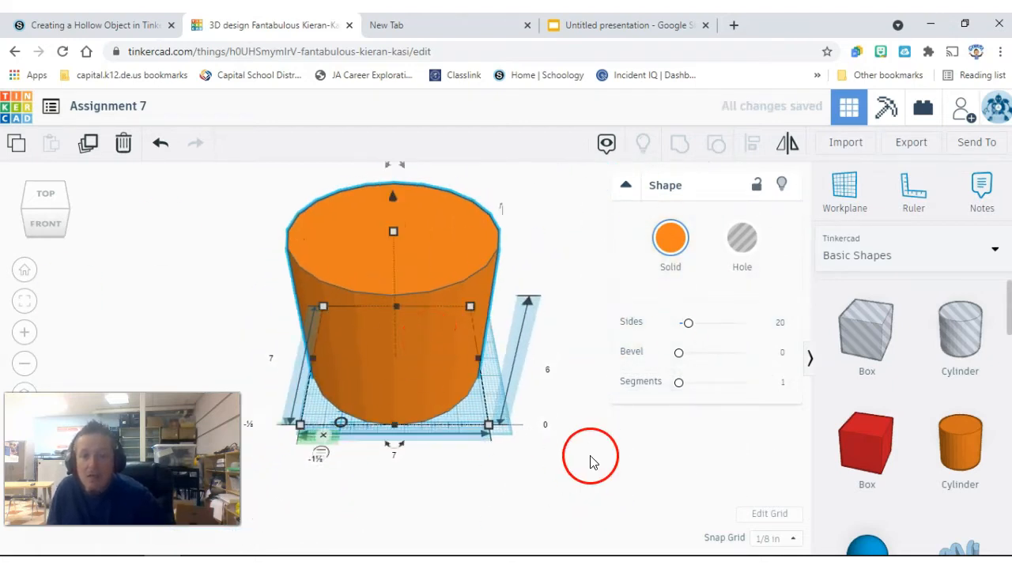
{"action": "left_click", "coordinate": [519, 436]}
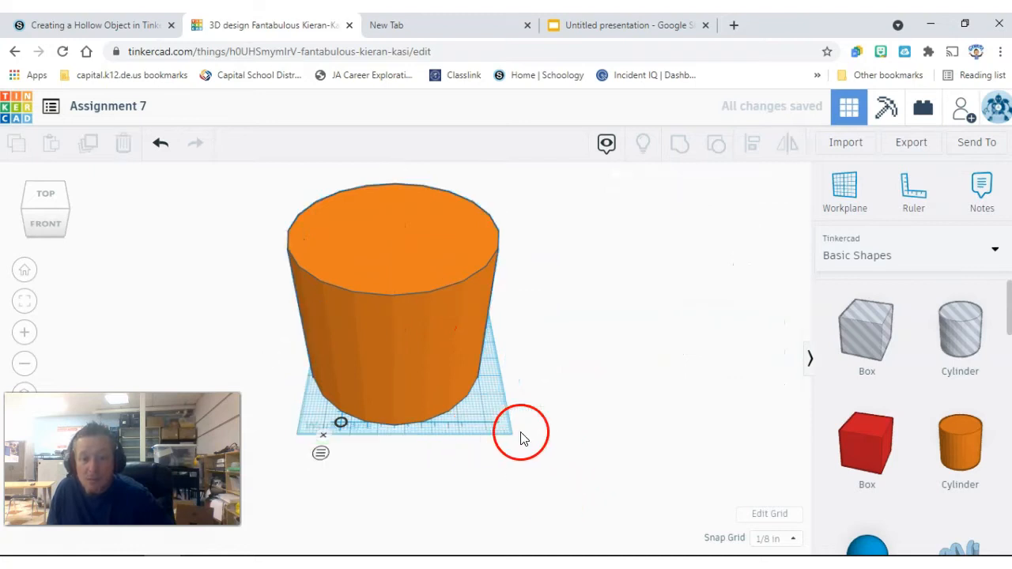
Step: Enlarge the workplane grid to 12 by 12 inches and reposition the cylinder near its centre
{"action": "left_click", "coordinate": [771, 515]}
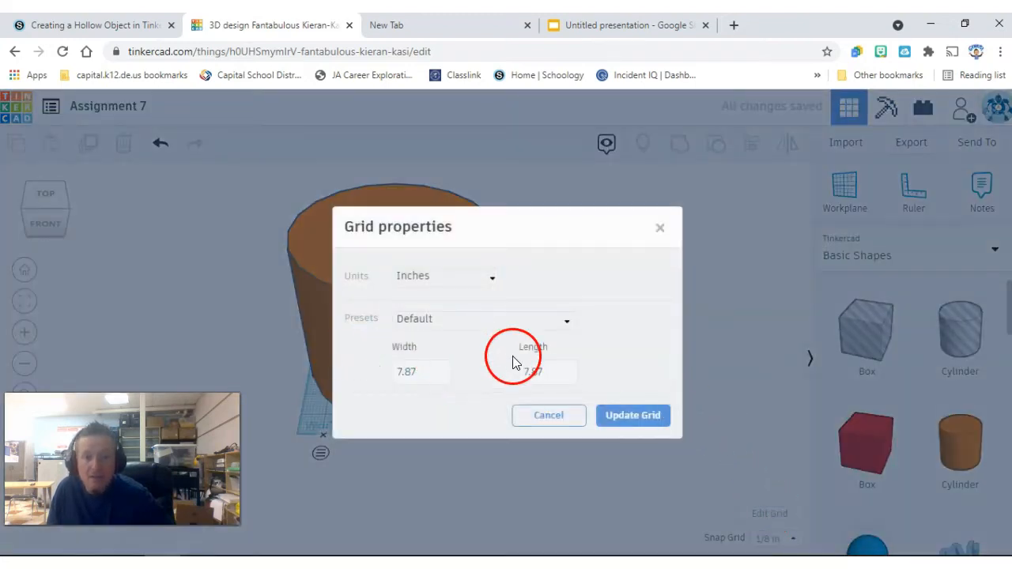
{"action": "double_click", "coordinate": [421, 370]}
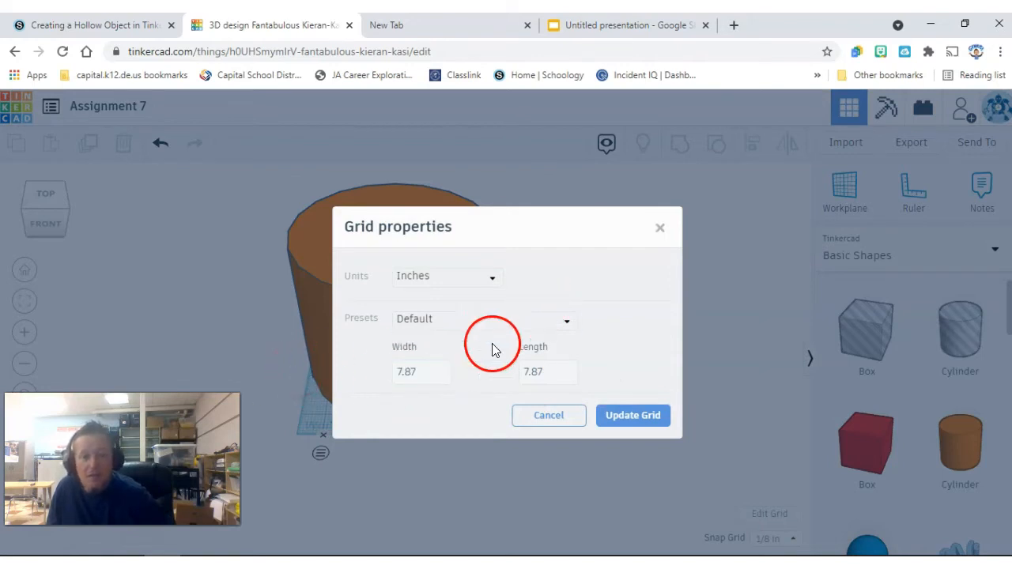
{"action": "double_click", "coordinate": [421, 377]}
{"action": "double_click", "coordinate": [422, 378]}
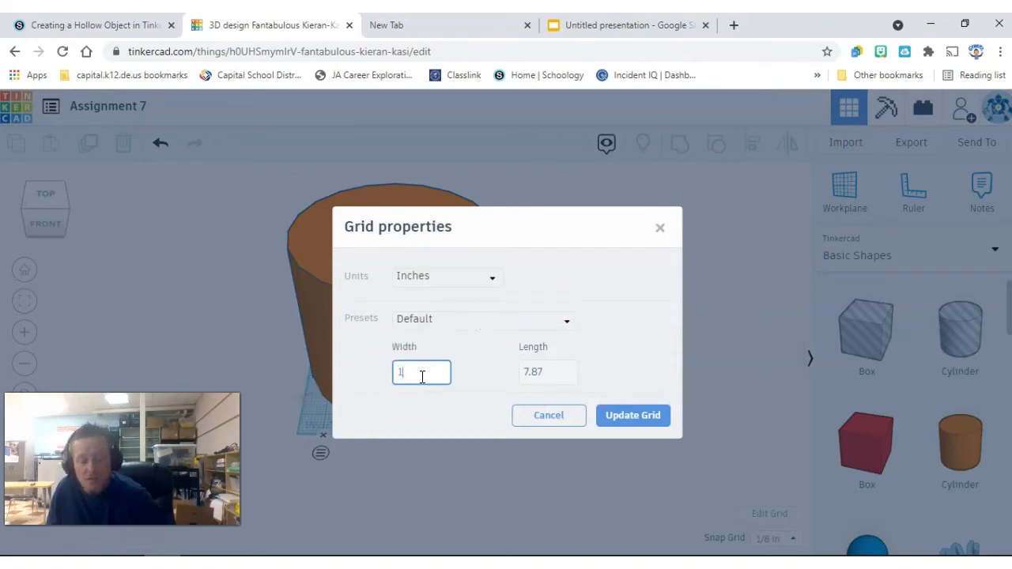
{"action": "type", "text": "12"}
{"action": "double_click", "coordinate": [535, 374]}
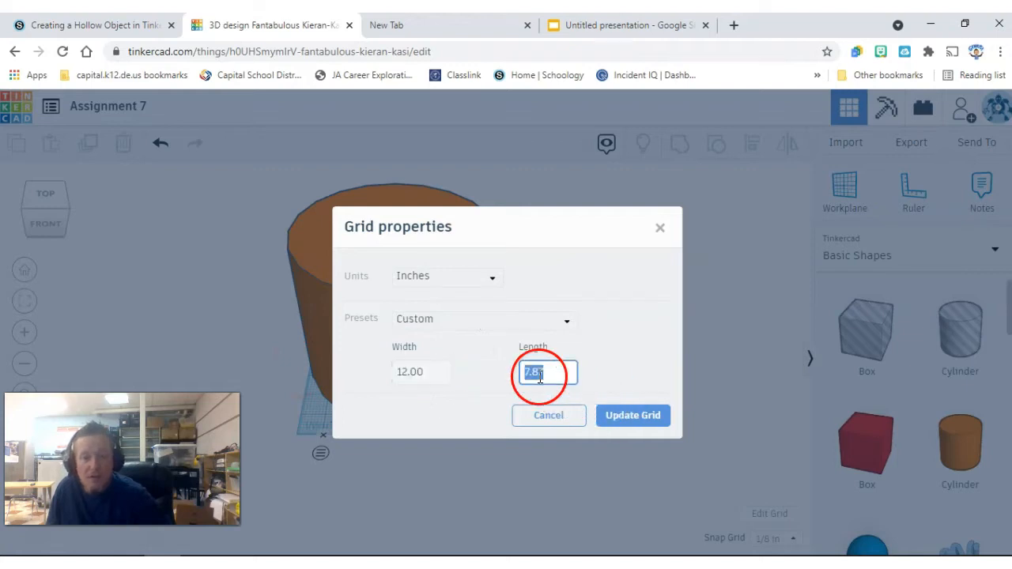
{"action": "type", "text": "12"}
{"action": "left_click", "coordinate": [613, 420]}
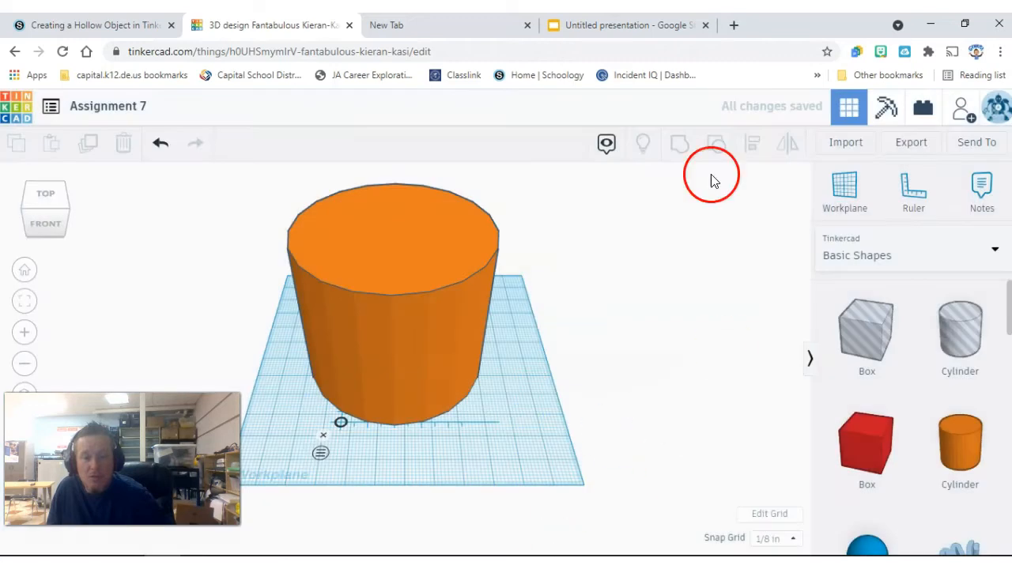
{"action": "left_click_drag", "start_coordinate": [421, 348], "coordinate": [459, 362]}
{"action": "left_click", "coordinate": [464, 459]}
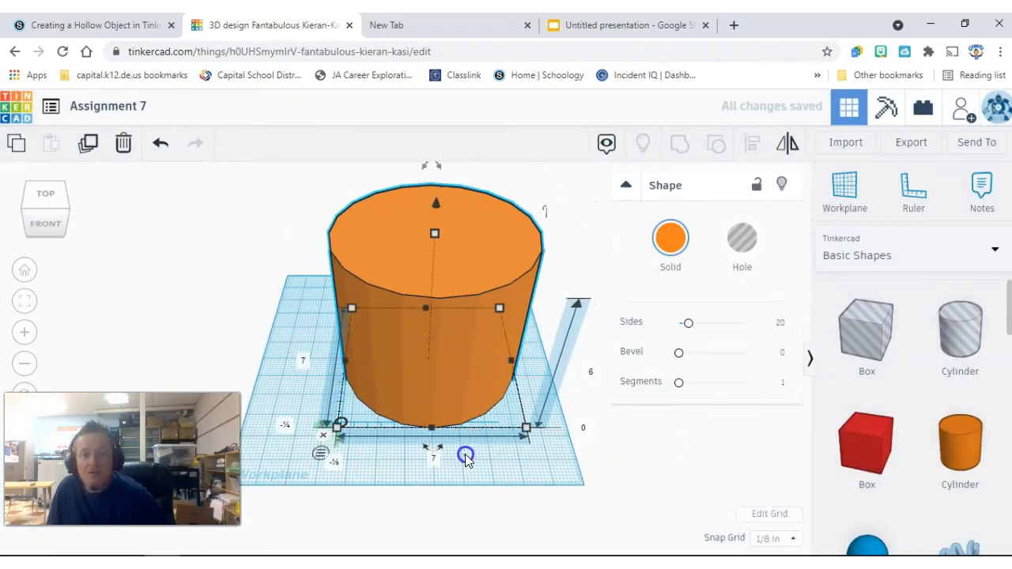
Step: Browse the basic shapes library and recheck the hollow cylinder requirements on the assignment page
{"action": "scroll", "coordinate": [942, 412], "scroll_direction": "down", "scroll_amount": 8}
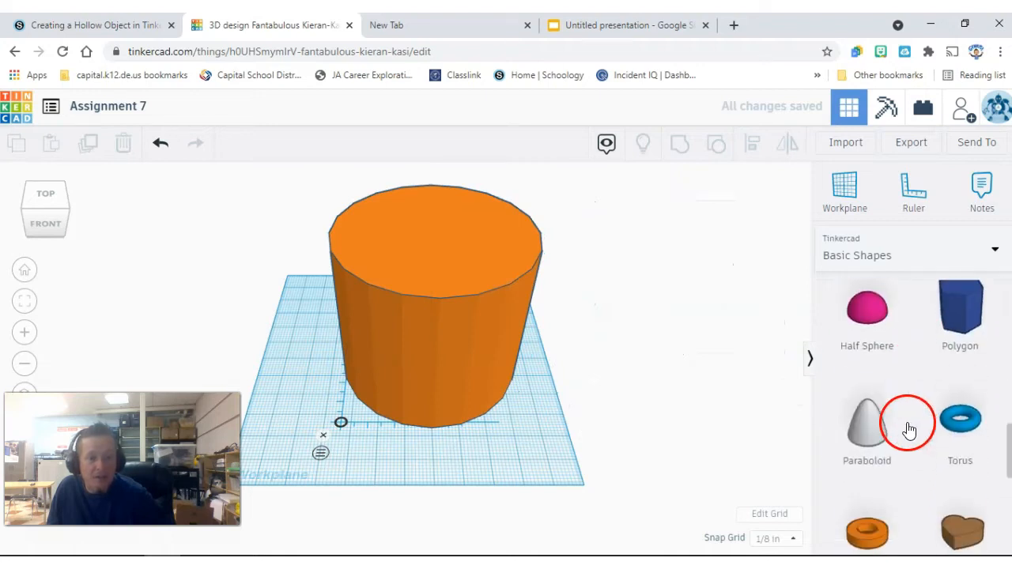
{"action": "scroll", "coordinate": [915, 414], "scroll_direction": "up", "scroll_amount": 5}
{"action": "scroll", "coordinate": [955, 489], "scroll_direction": "down", "scroll_amount": 4}
{"action": "scroll", "coordinate": [926, 332], "scroll_direction": "down", "scroll_amount": 1}
{"action": "scroll", "coordinate": [909, 435], "scroll_direction": "down", "scroll_amount": 4}
{"action": "scroll", "coordinate": [897, 434], "scroll_direction": "up", "scroll_amount": 15}
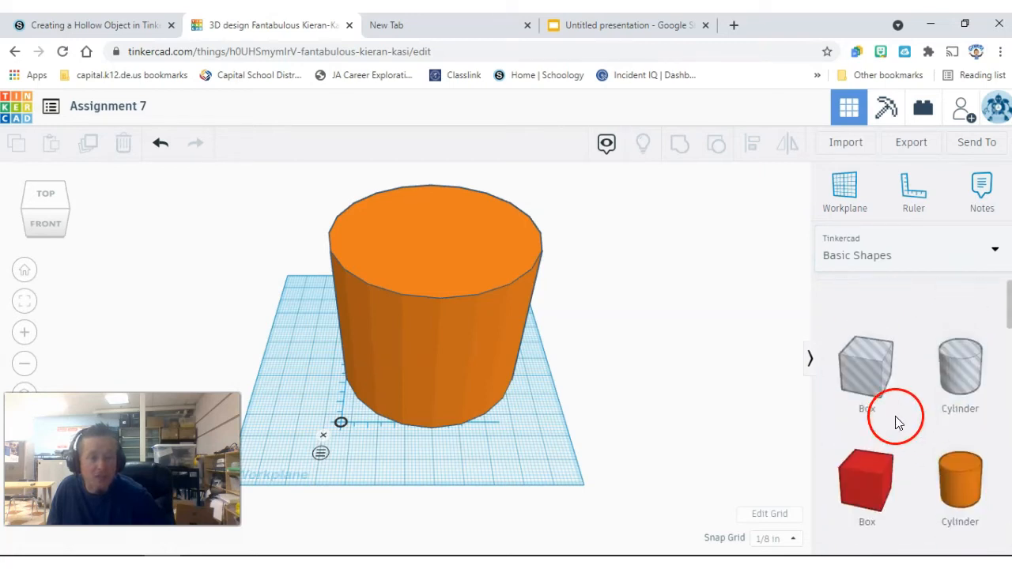
{"action": "right_click_drag", "start_coordinate": [361, 446], "coordinate": [386, 427]}
{"action": "left_click", "coordinate": [111, 26]}
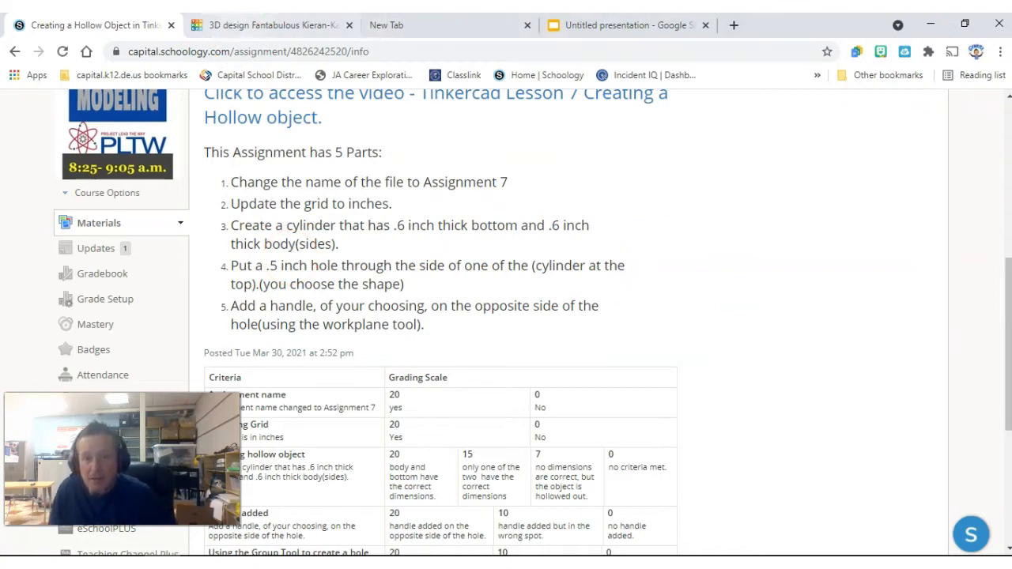
{"action": "left_click", "coordinate": [239, 26]}
Step: Duplicate the 7-inch cylinder in place and move the copy to the left so it partly overlaps the original
{"action": "mouse_move", "coordinate": [461, 468]}
{"action": "right_mouse_down"}
{"action": "mouse_move", "coordinate": [446, 450]}
{"action": "mouse_move", "coordinate": [442, 466]}
{"action": "mouse_move", "coordinate": [463, 475]}
{"action": "right_mouse_up"}
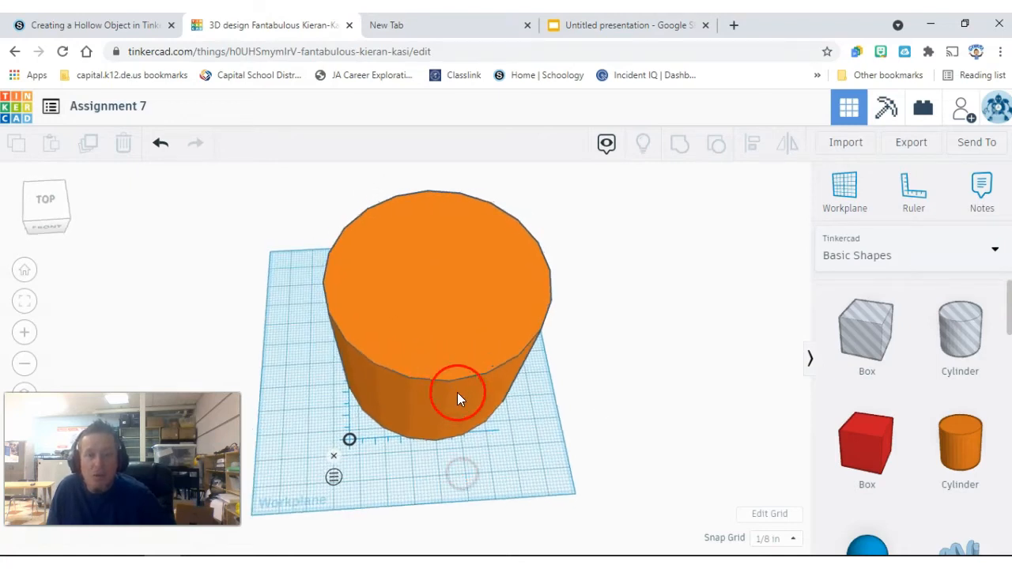
{"action": "right_click_drag", "start_coordinate": [506, 432], "coordinate": [510, 422]}
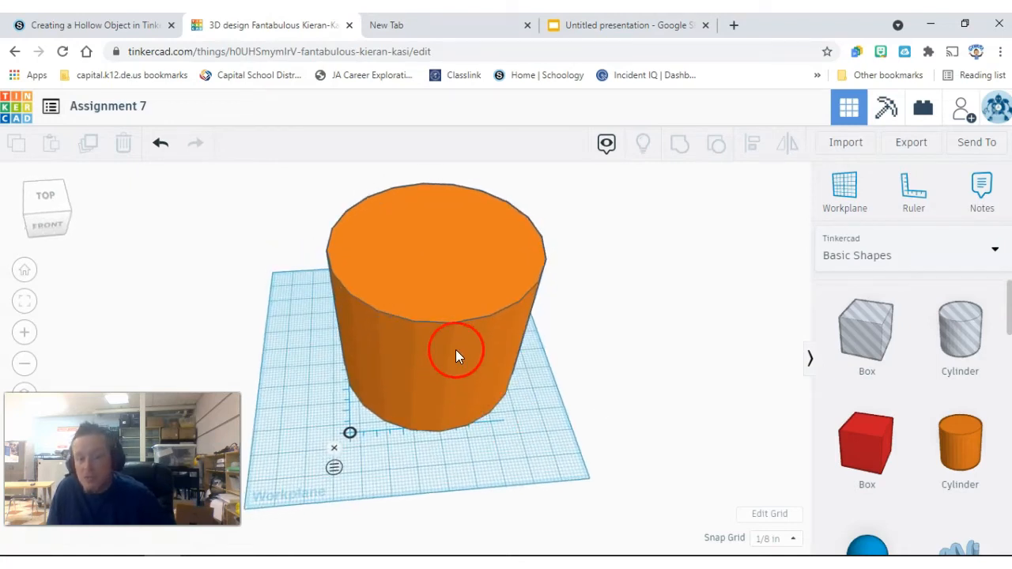
{"action": "left_click", "coordinate": [446, 324]}
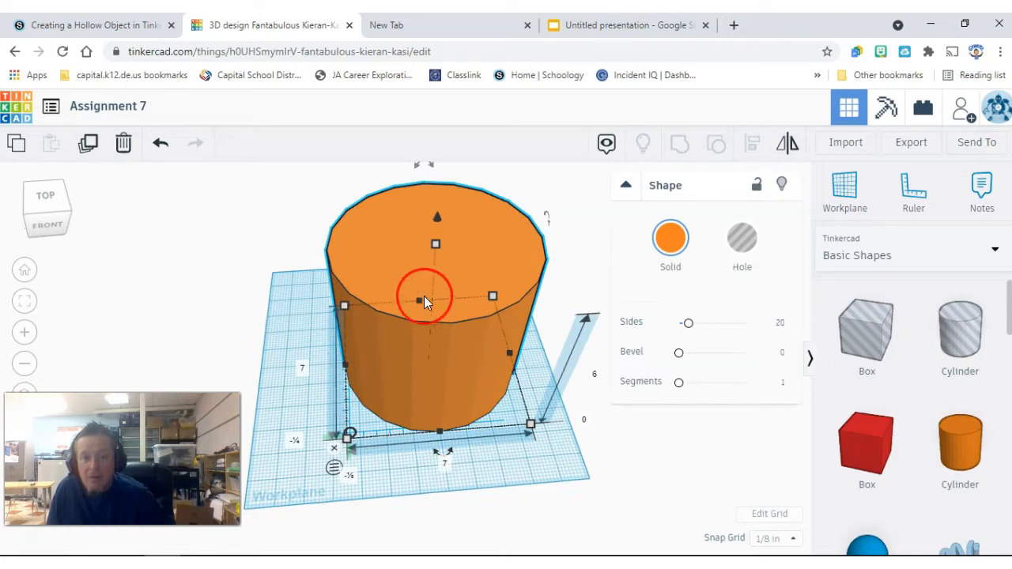
{"action": "left_click", "coordinate": [88, 145]}
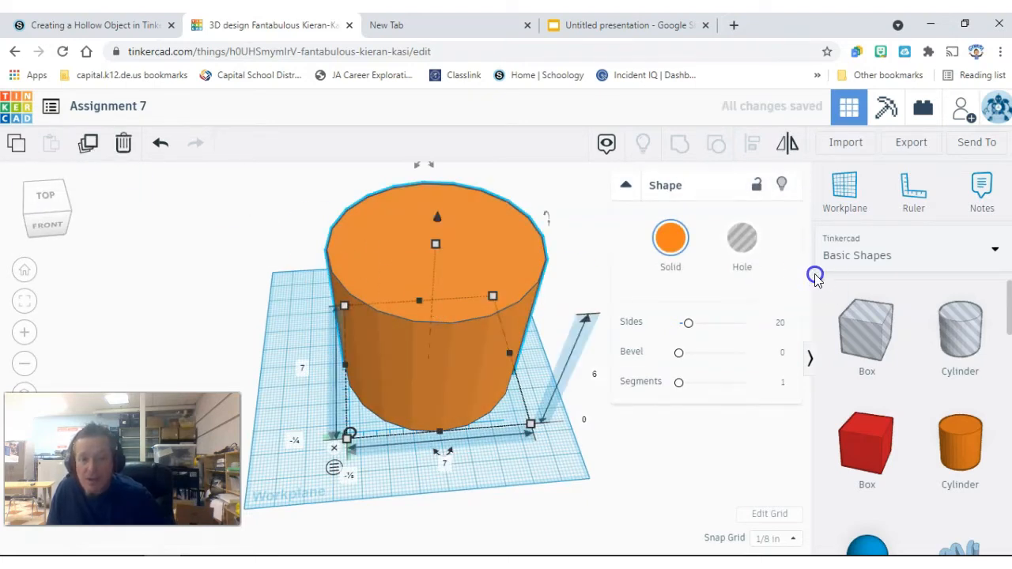
{"action": "left_click_drag", "start_coordinate": [431, 382], "coordinate": [353, 366]}
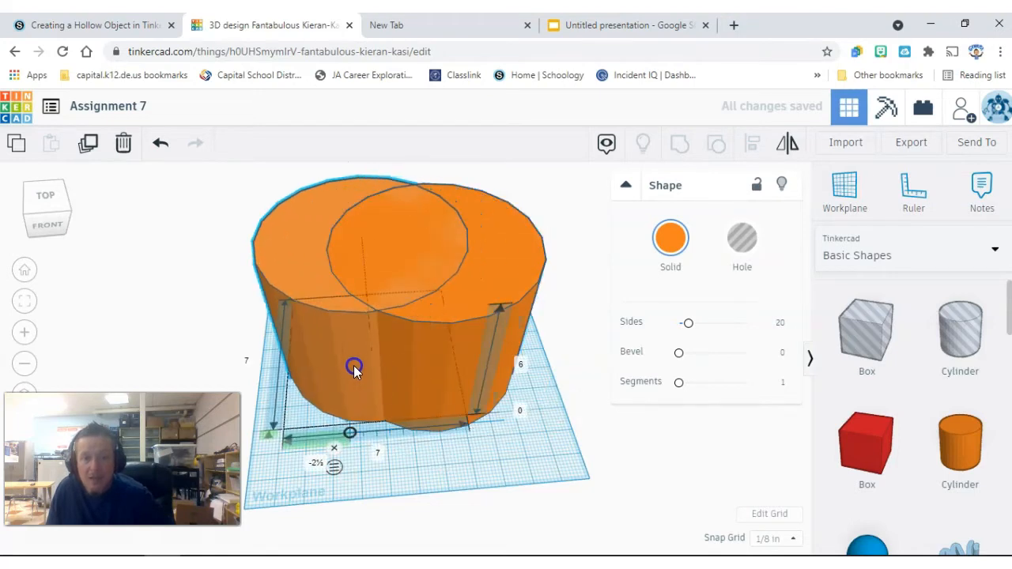
{"action": "left_click", "coordinate": [479, 477]}
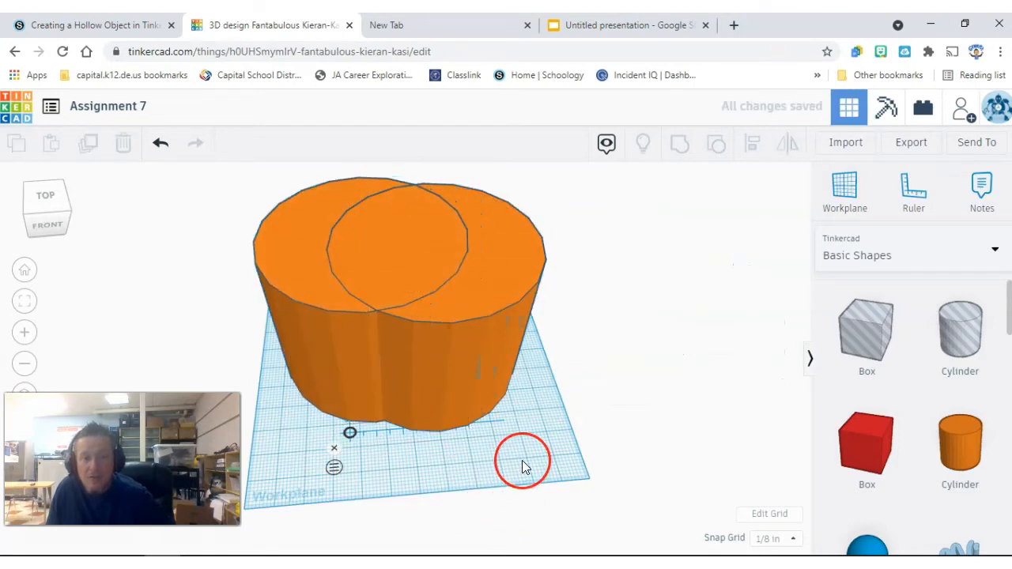
Step: Turn the left cylinder copy into a hole and set its width and length to 6.4 inches
{"action": "left_click", "coordinate": [293, 250]}
{"action": "left_click", "coordinate": [741, 237]}
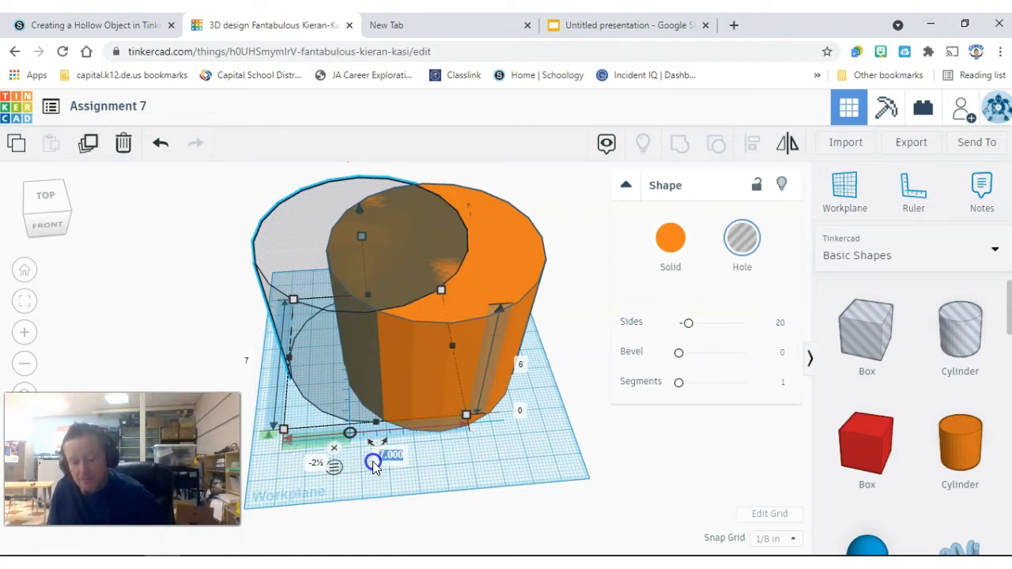
{"action": "type", "text": "6"}
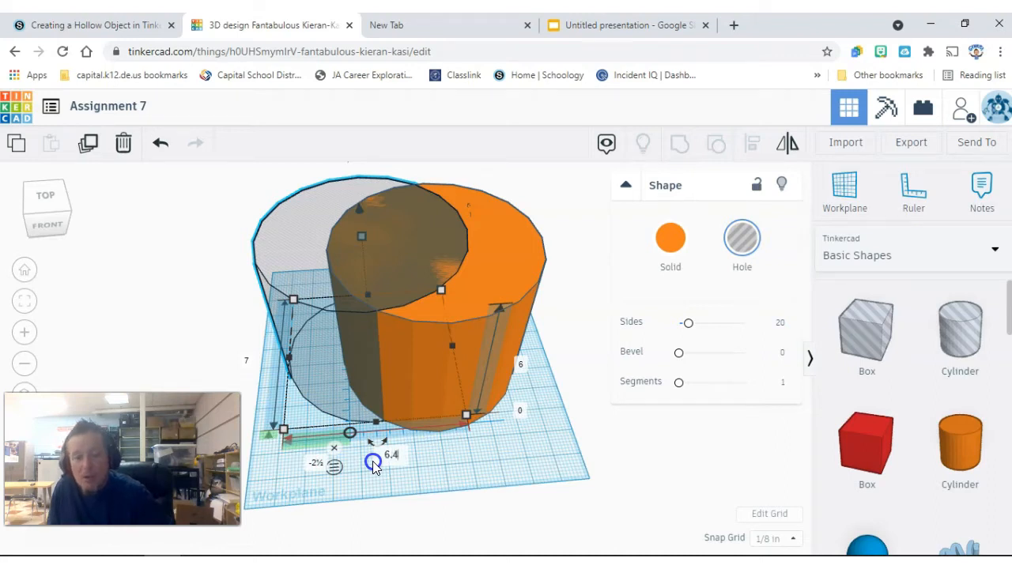
{"action": "type", "text": ".4"}
{"action": "key", "text": "Return"}
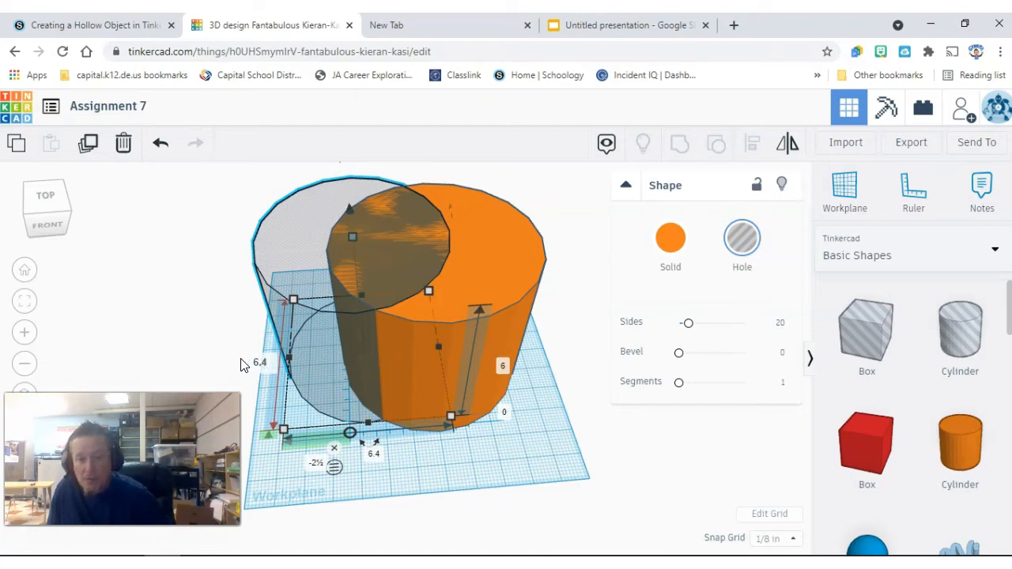
{"action": "key", "text": "Return"}
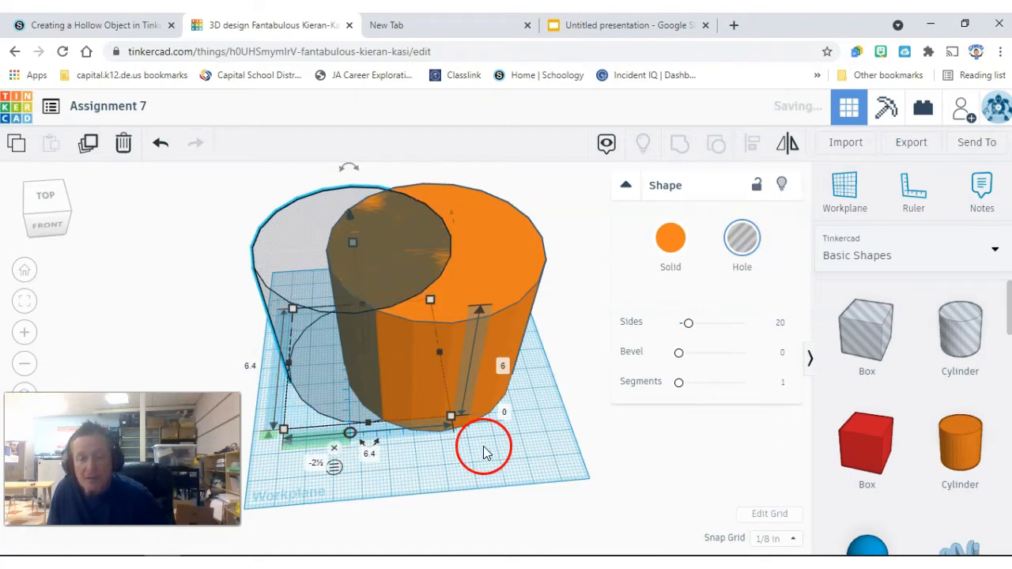
Step: Raise the hole cylinder 0.6 inches above the workplane
{"action": "left_click", "coordinate": [507, 451]}
{"action": "right_click_drag", "start_coordinate": [507, 451], "coordinate": [531, 420]}
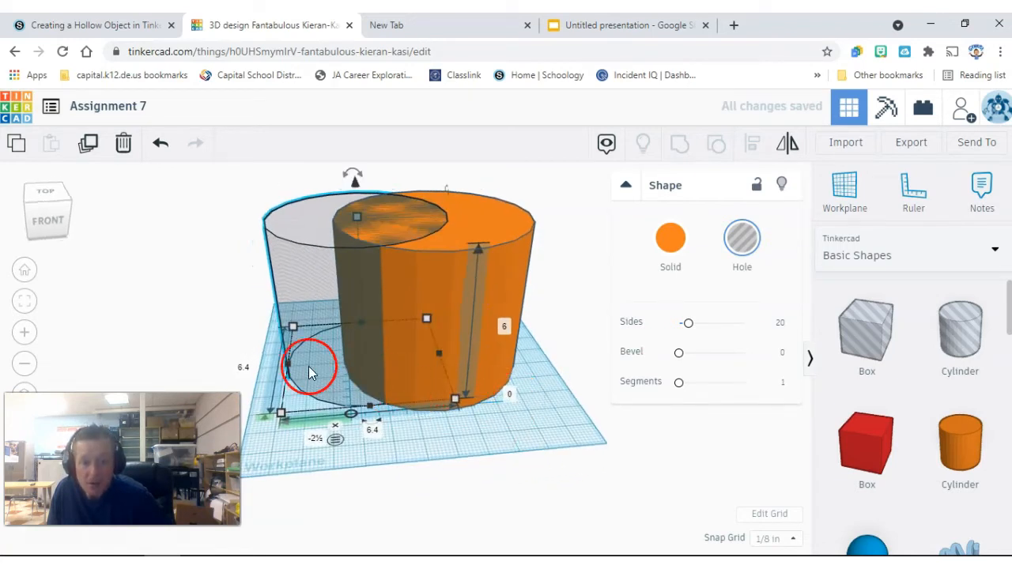
{"action": "left_click", "coordinate": [511, 393]}
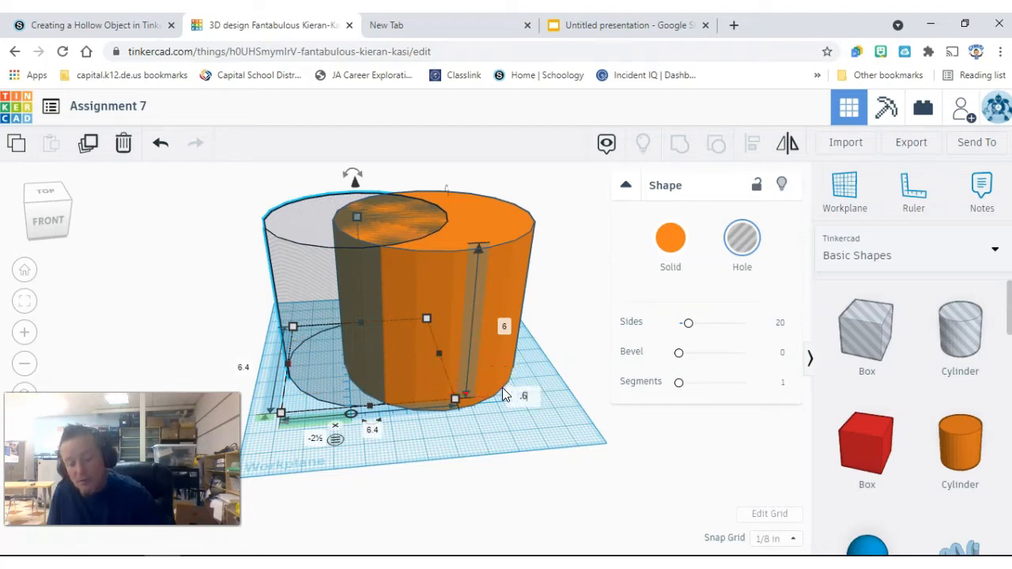
{"action": "type", "text": ".6"}
{"action": "key", "text": "Return"}
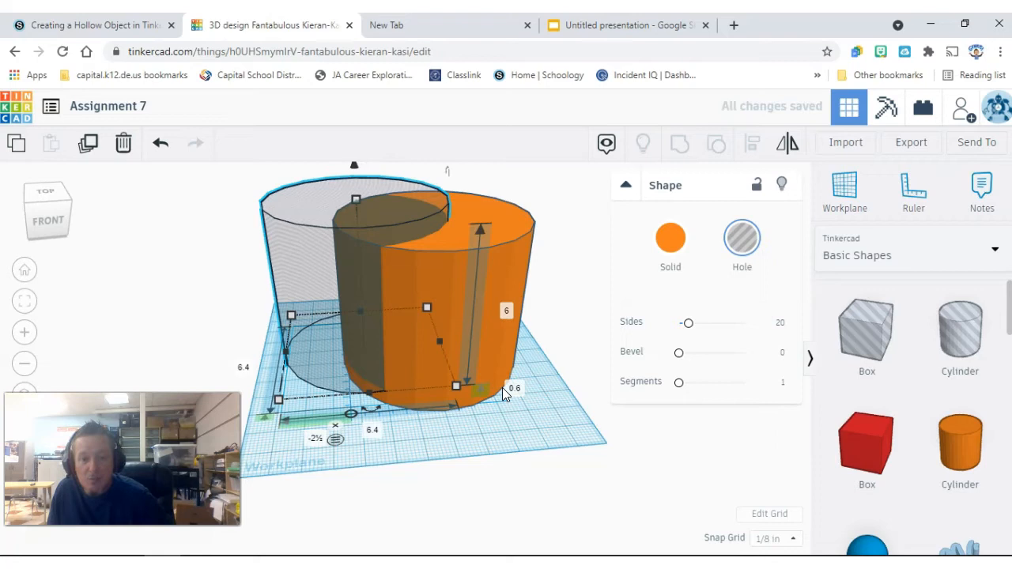
Step: Select both cylinders and align them on their centres in both horizontal directions, keeping their heights as they are
{"action": "right_click_drag", "start_coordinate": [522, 441], "coordinate": [504, 458]}
{"action": "left_click_drag", "start_coordinate": [525, 444], "coordinate": [235, 245]}
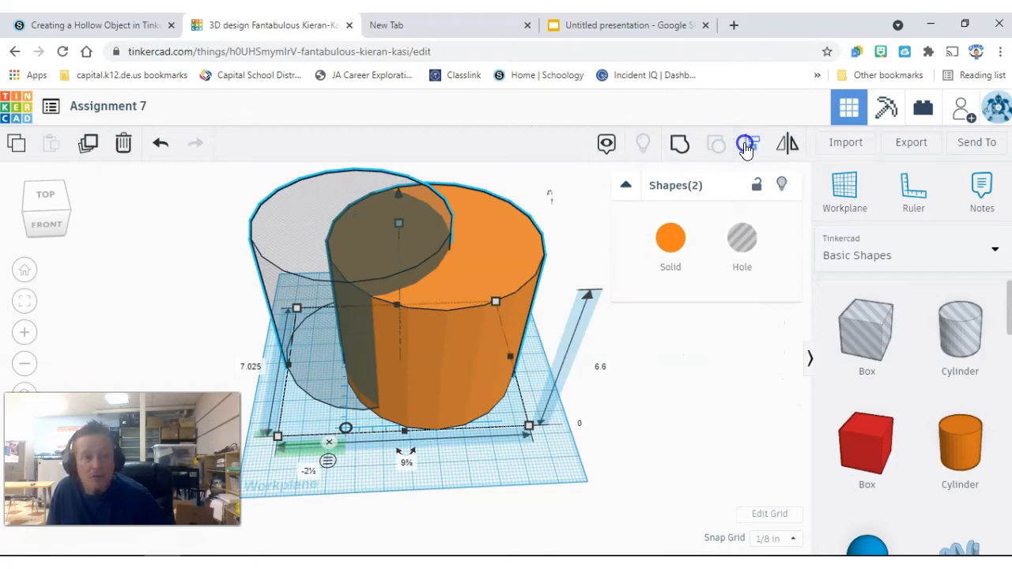
{"action": "left_click", "coordinate": [745, 146]}
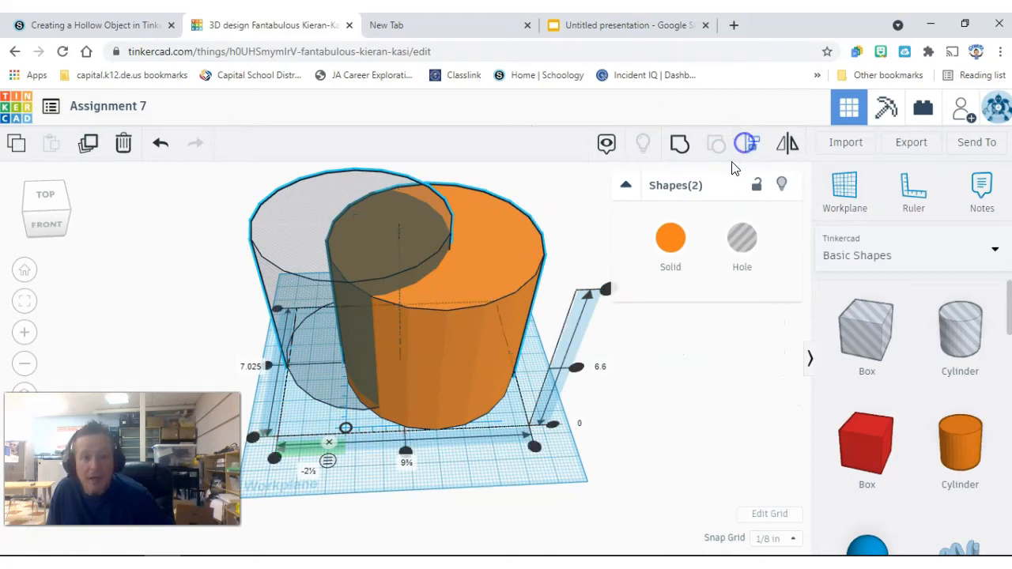
{"action": "left_click", "coordinate": [269, 368]}
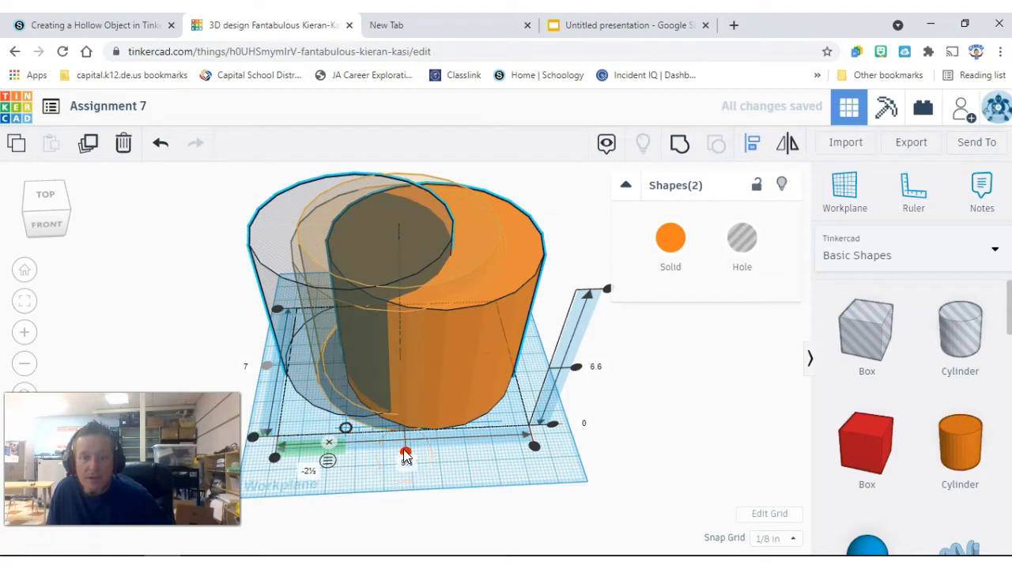
{"action": "left_click", "coordinate": [405, 450]}
{"action": "left_click", "coordinate": [561, 376]}
{"action": "left_click_drag", "start_coordinate": [685, 406], "coordinate": [208, 237]}
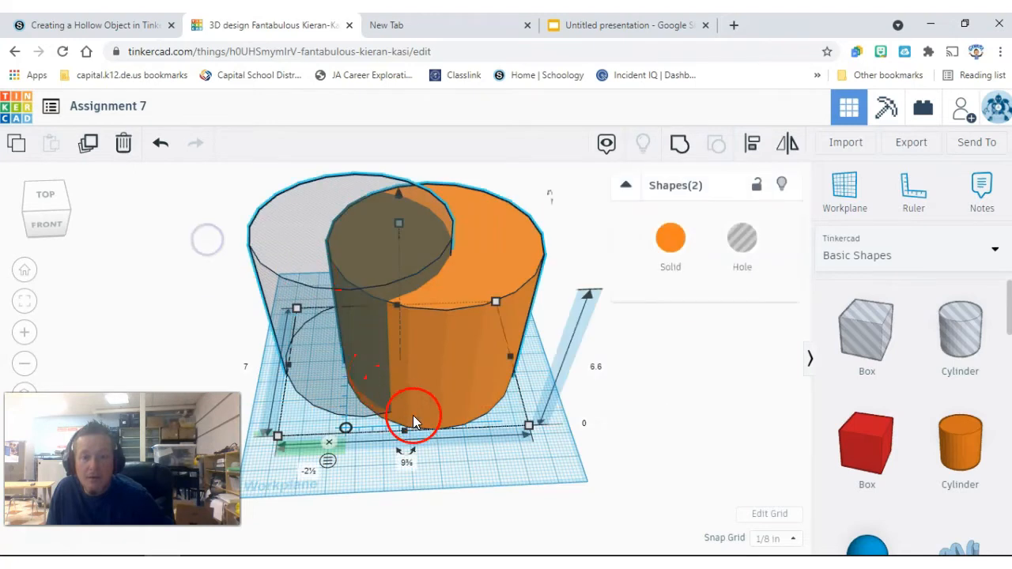
{"action": "left_click", "coordinate": [752, 142]}
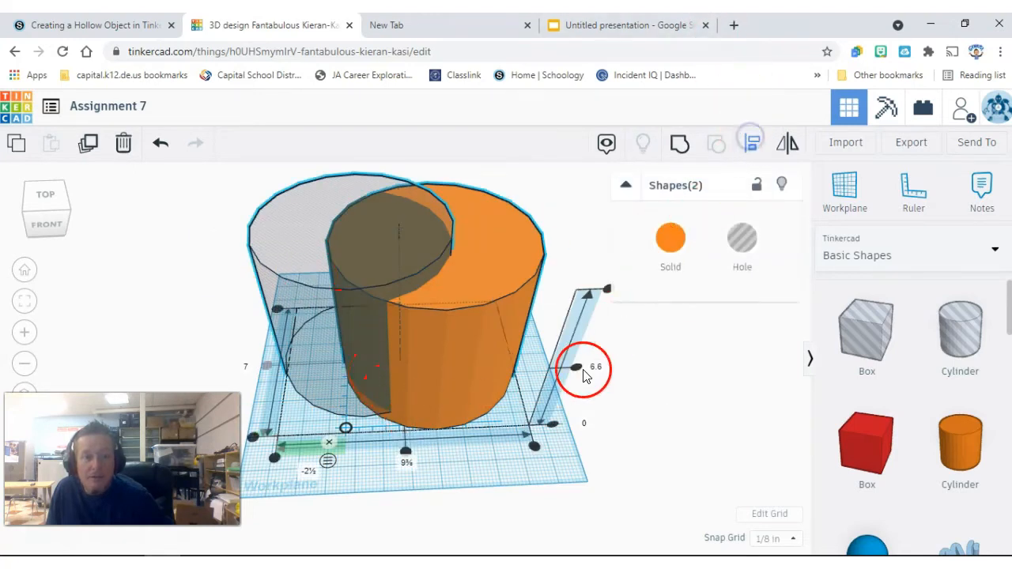
{"action": "left_click", "coordinate": [407, 451]}
{"action": "mouse_move", "coordinate": [440, 468]}
{"action": "right_mouse_down"}
{"action": "mouse_move", "coordinate": [565, 450]}
{"action": "mouse_move", "coordinate": [592, 293]}
{"action": "mouse_move", "coordinate": [529, 329]}
{"action": "mouse_move", "coordinate": [506, 356]}
{"action": "mouse_move", "coordinate": [430, 467]}
{"action": "mouse_move", "coordinate": [421, 516]}
{"action": "mouse_move", "coordinate": [504, 517]}
{"action": "mouse_move", "coordinate": [554, 467]}
{"action": "mouse_move", "coordinate": [434, 476]}
{"action": "mouse_move", "coordinate": [384, 498]}
{"action": "mouse_move", "coordinate": [389, 483]}
{"action": "mouse_move", "coordinate": [451, 468]}
{"action": "right_mouse_up"}
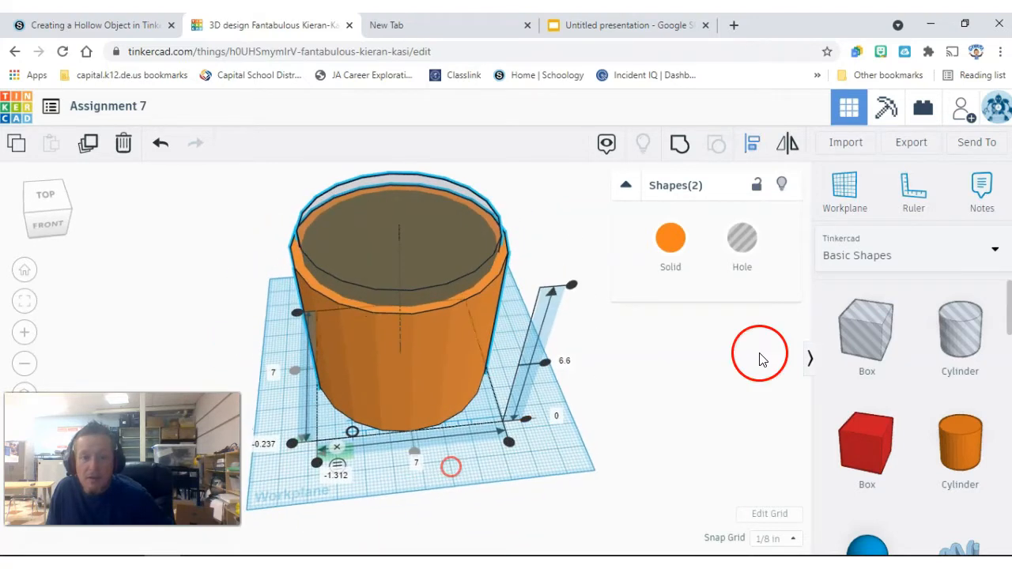
Step: Group the solid and hole cylinders to hollow out the body, and inspect the inside from above
{"action": "left_click", "coordinate": [685, 150]}
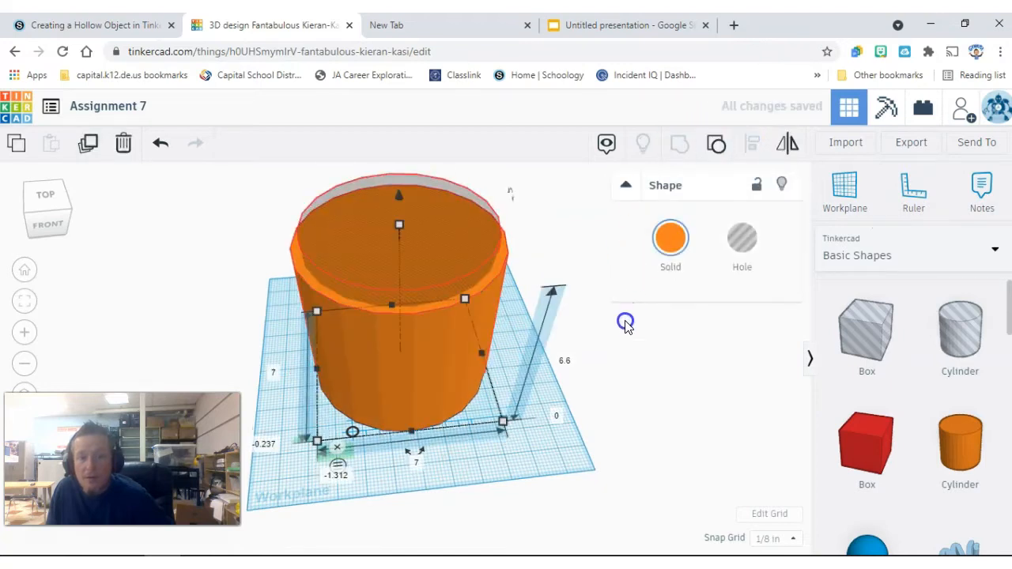
{"action": "left_click", "coordinate": [624, 327]}
{"action": "right_click_drag", "start_coordinate": [624, 327], "coordinate": [577, 348]}
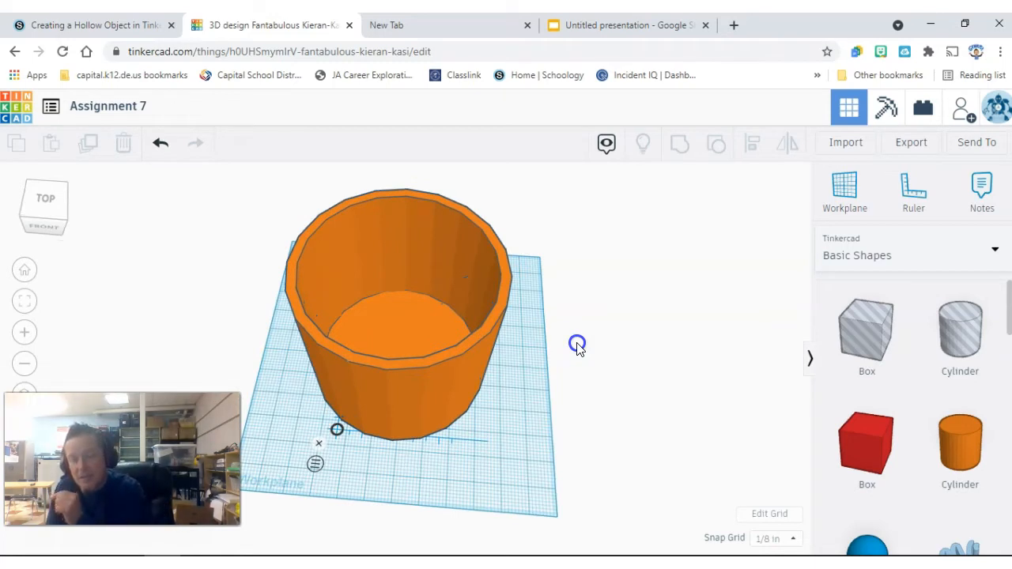
Step: Undo the grouping and sideways alignment, and select each cylinder in turn to review its dimensions
{"action": "left_click", "coordinate": [401, 282]}
{"action": "left_click", "coordinate": [159, 145]}
{"action": "left_click", "coordinate": [158, 145]}
{"action": "right_click_drag", "start_coordinate": [338, 463], "coordinate": [387, 446]}
{"action": "left_click", "coordinate": [412, 325]}
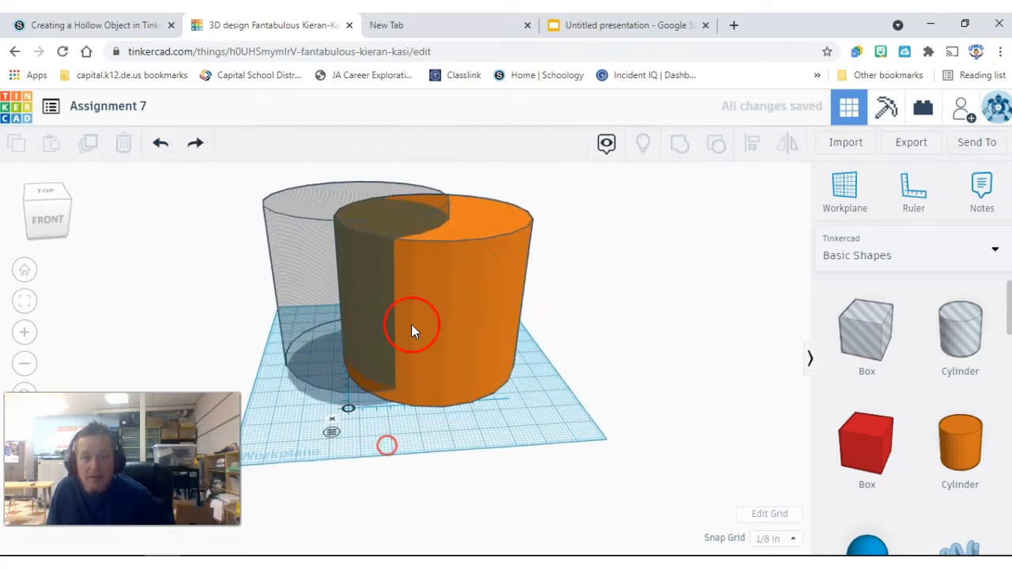
{"action": "left_click", "coordinate": [586, 317]}
{"action": "left_click", "coordinate": [302, 290]}
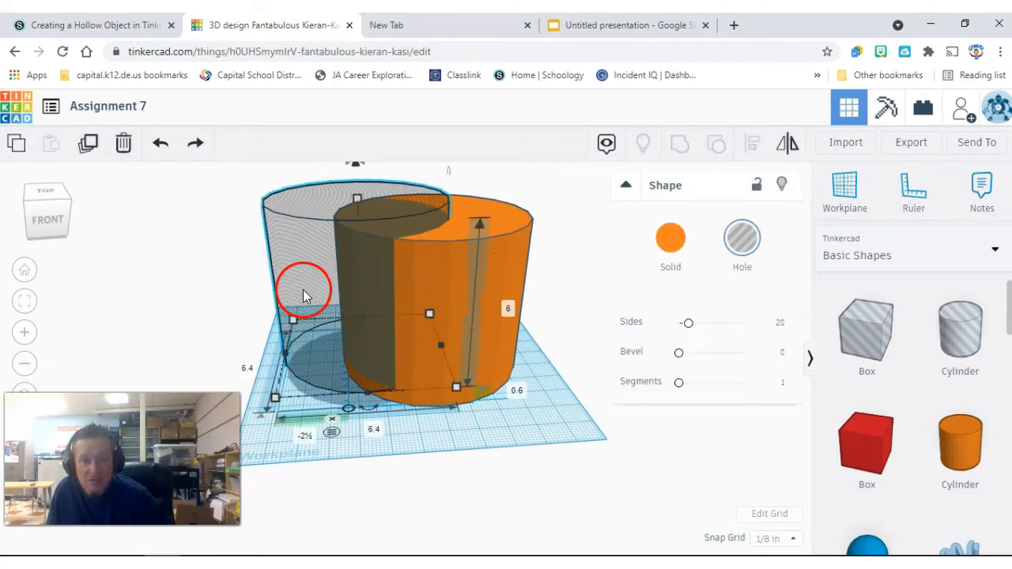
{"action": "left_click", "coordinate": [499, 364]}
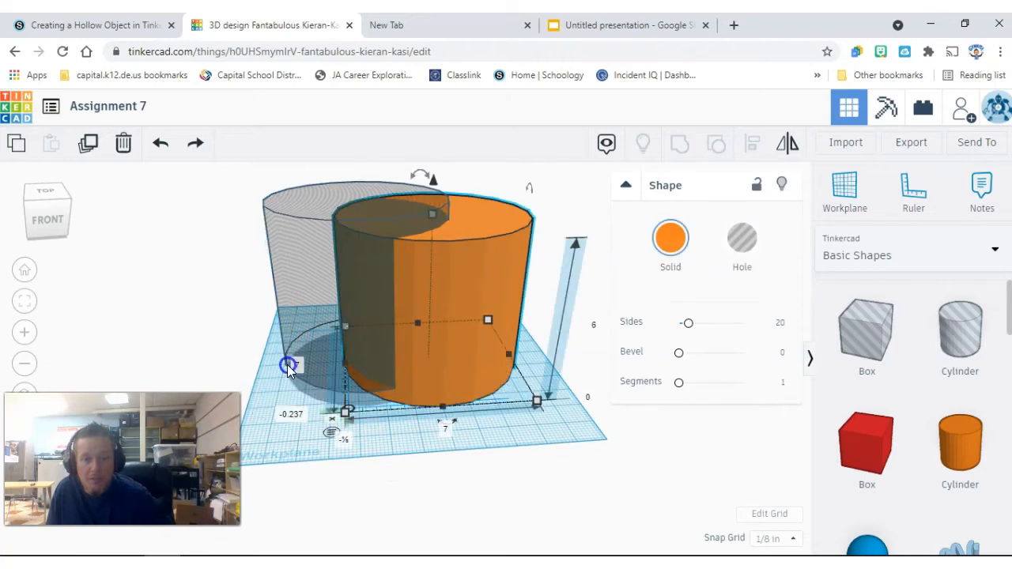
Step: Redo the sideways alignment and grouping of the two cylinders
{"action": "left_click", "coordinate": [204, 147]}
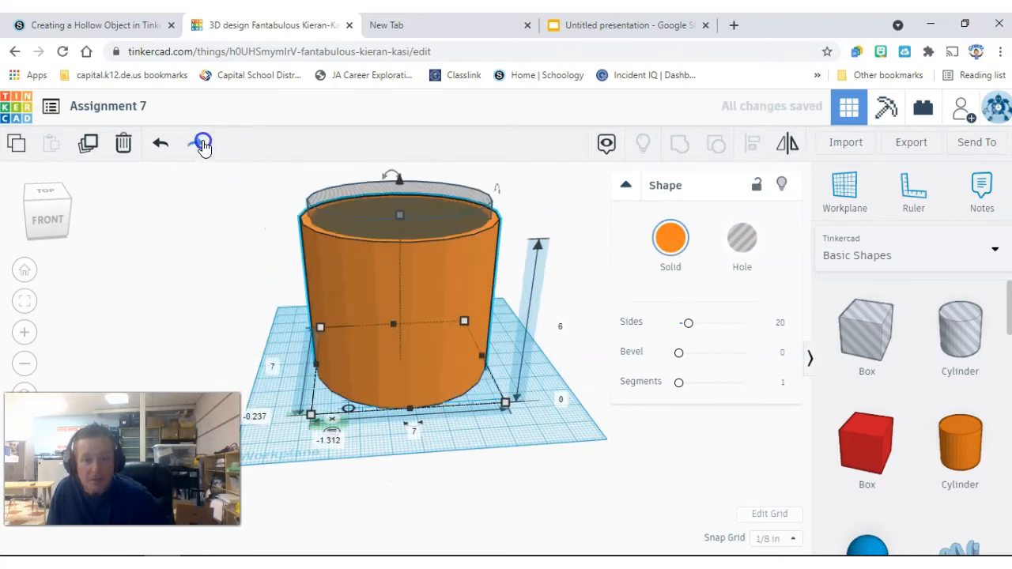
{"action": "left_click", "coordinate": [199, 143]}
{"action": "mouse_move", "coordinate": [492, 418]}
{"action": "right_mouse_down"}
{"action": "mouse_move", "coordinate": [488, 494]}
{"action": "mouse_move", "coordinate": [482, 412]}
{"action": "mouse_move", "coordinate": [526, 334]}
{"action": "mouse_move", "coordinate": [497, 411]}
{"action": "right_mouse_up"}
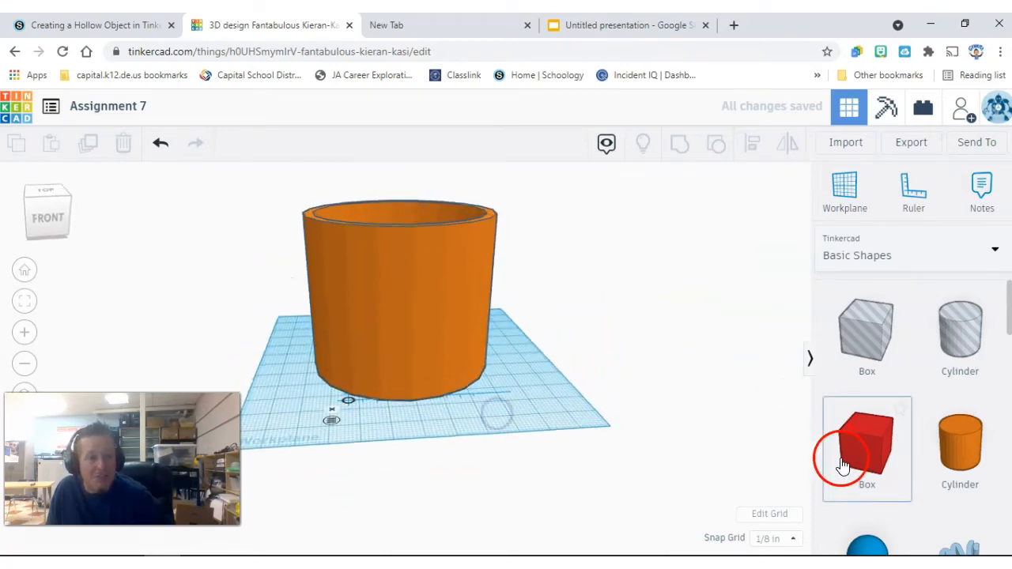
Step: Place a new workplane on the outer side face of the hollow cylinder
{"action": "scroll", "coordinate": [916, 449], "scroll_direction": "down", "scroll_amount": 8}
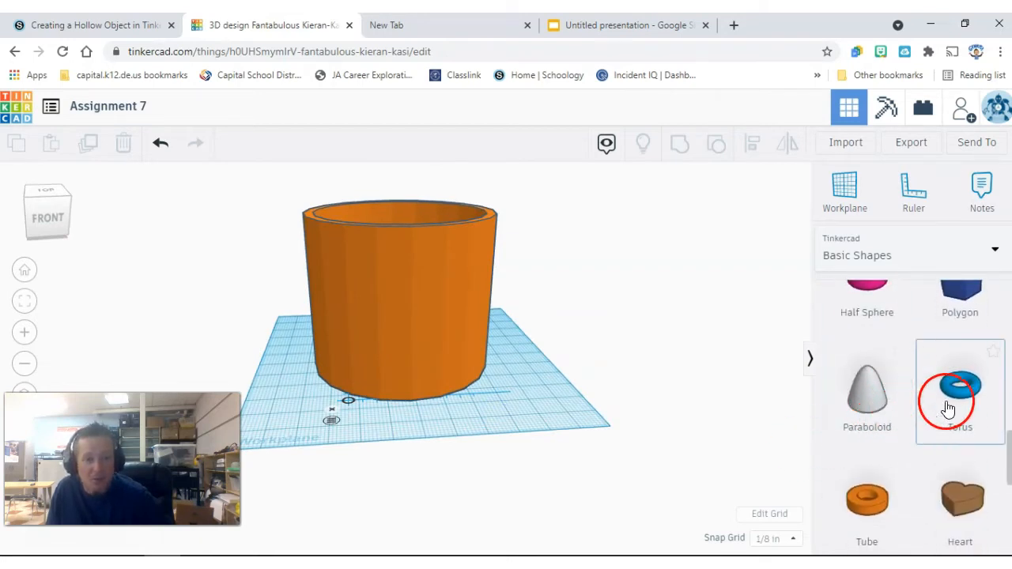
{"action": "scroll", "coordinate": [952, 415], "scroll_direction": "up", "scroll_amount": 3}
{"action": "scroll", "coordinate": [949, 420], "scroll_direction": "up", "scroll_amount": 3}
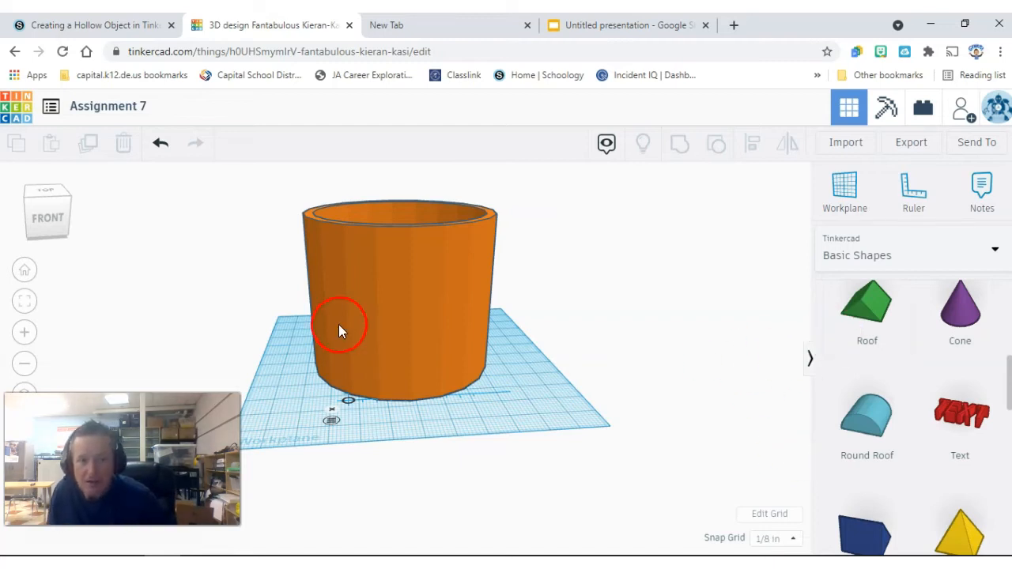
{"action": "mouse_move", "coordinate": [593, 356]}
{"action": "right_mouse_down"}
{"action": "mouse_move", "coordinate": [594, 417]}
{"action": "mouse_move", "coordinate": [578, 438]}
{"action": "mouse_move", "coordinate": [390, 424]}
{"action": "mouse_move", "coordinate": [526, 422]}
{"action": "mouse_move", "coordinate": [586, 369]}
{"action": "right_mouse_up"}
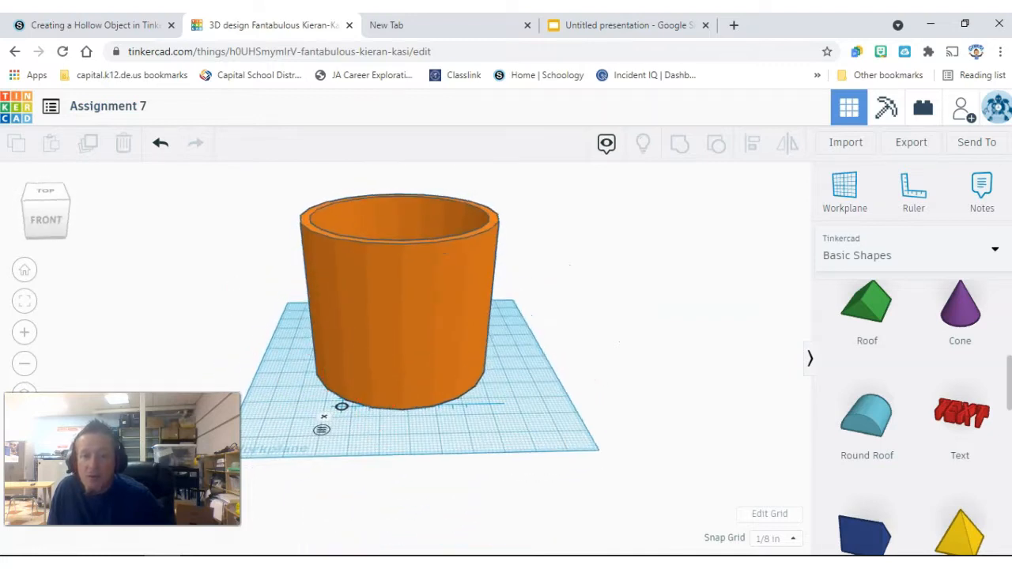
{"action": "right_click_drag", "start_coordinate": [552, 427], "coordinate": [592, 420]}
{"action": "right_click_drag", "start_coordinate": [481, 430], "coordinate": [553, 420]}
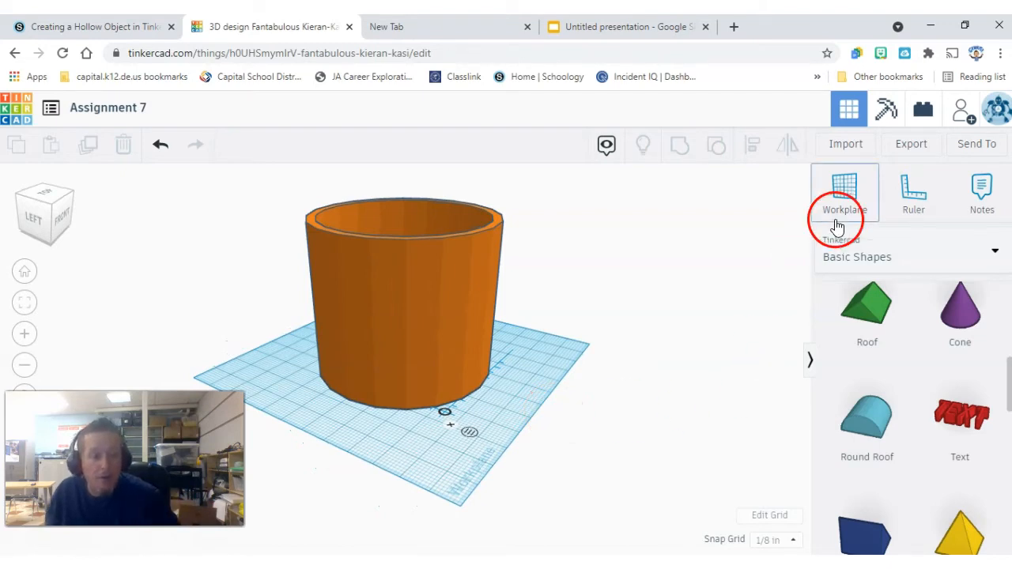
{"action": "right_click_drag", "start_coordinate": [501, 335], "coordinate": [549, 310]}
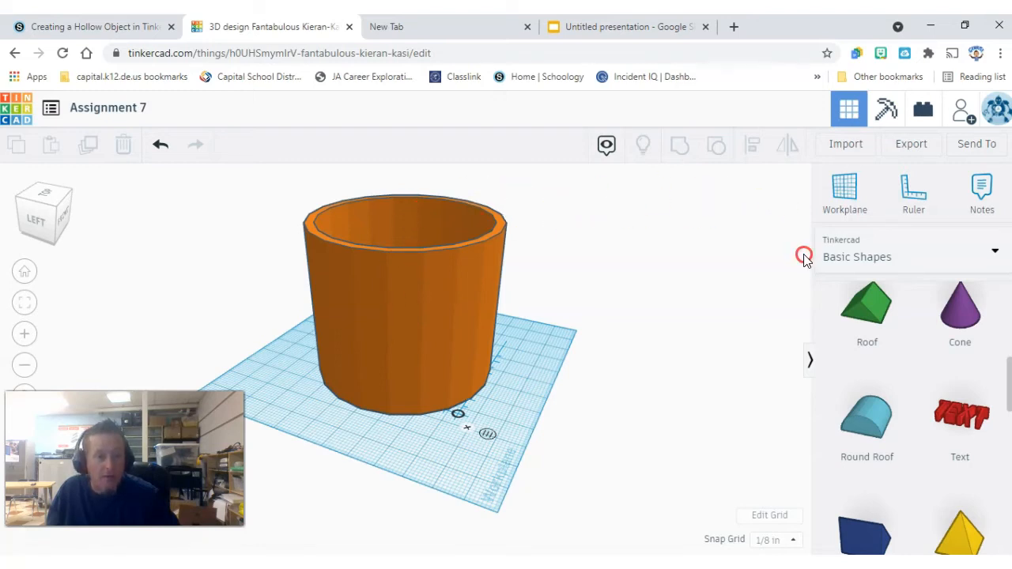
{"action": "left_click", "coordinate": [842, 190]}
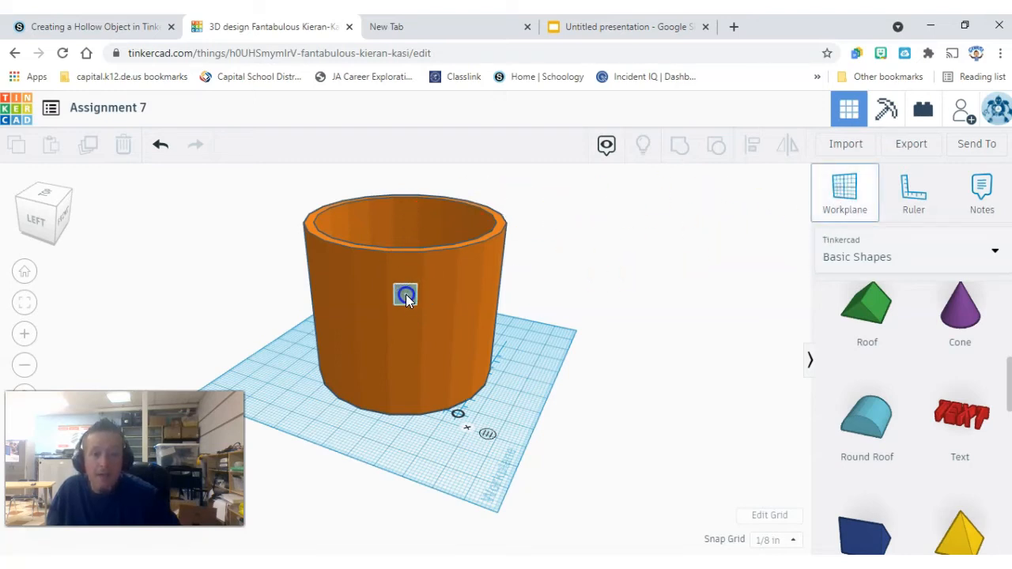
{"action": "left_click", "coordinate": [404, 302]}
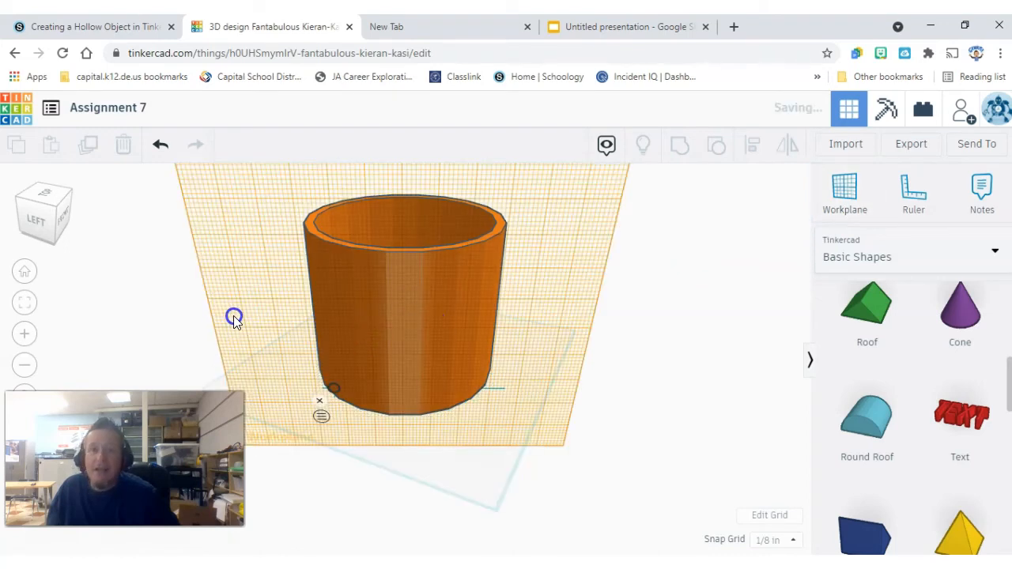
Step: Check the side-hole requirements in the Schoology assignment, and browse the Basic Shapes in Tinkercad for a shape to cut the hole
{"action": "left_click", "coordinate": [80, 29]}
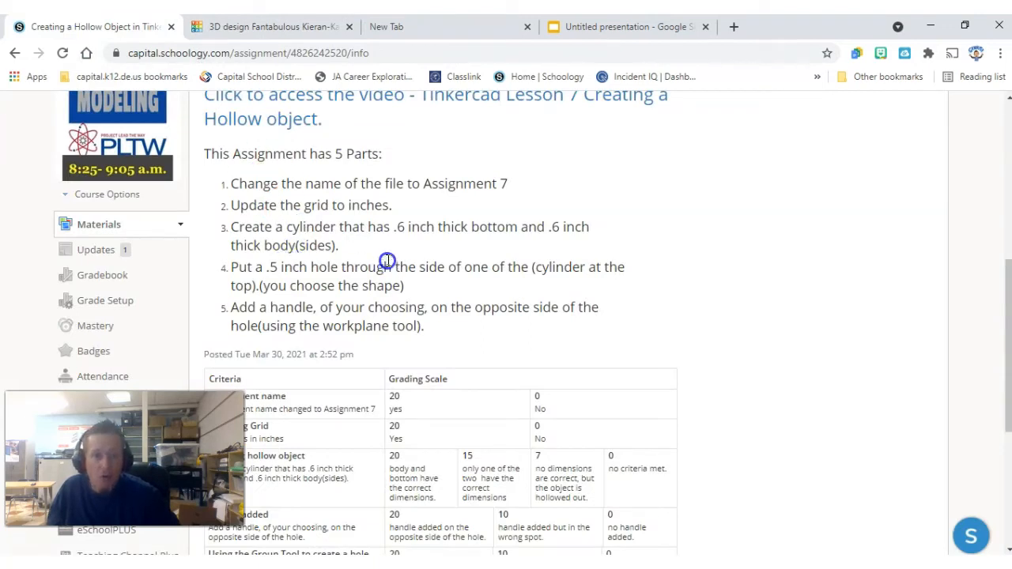
{"action": "left_click", "coordinate": [221, 27]}
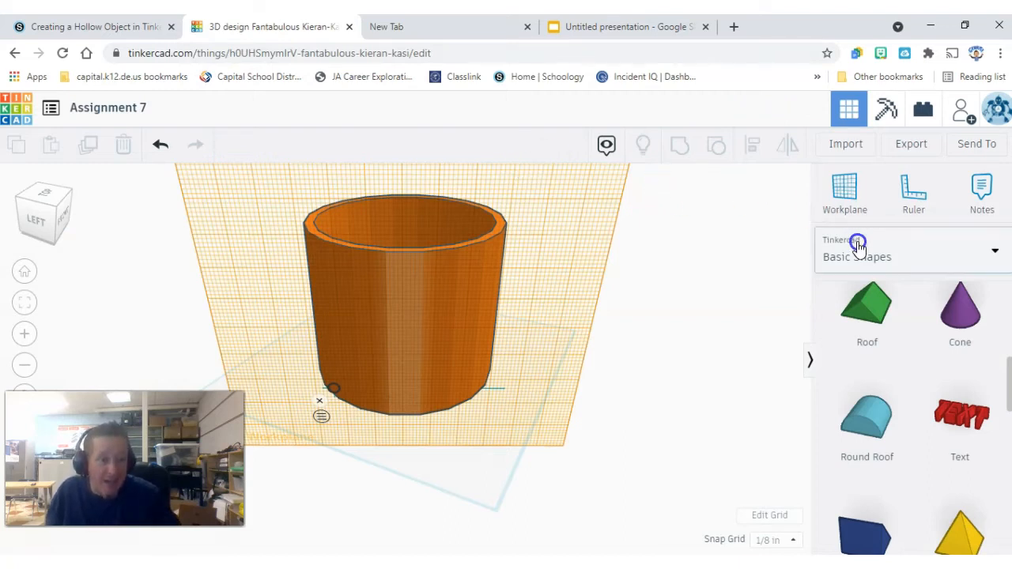
{"action": "scroll", "coordinate": [955, 344], "scroll_direction": "up", "scroll_amount": 5}
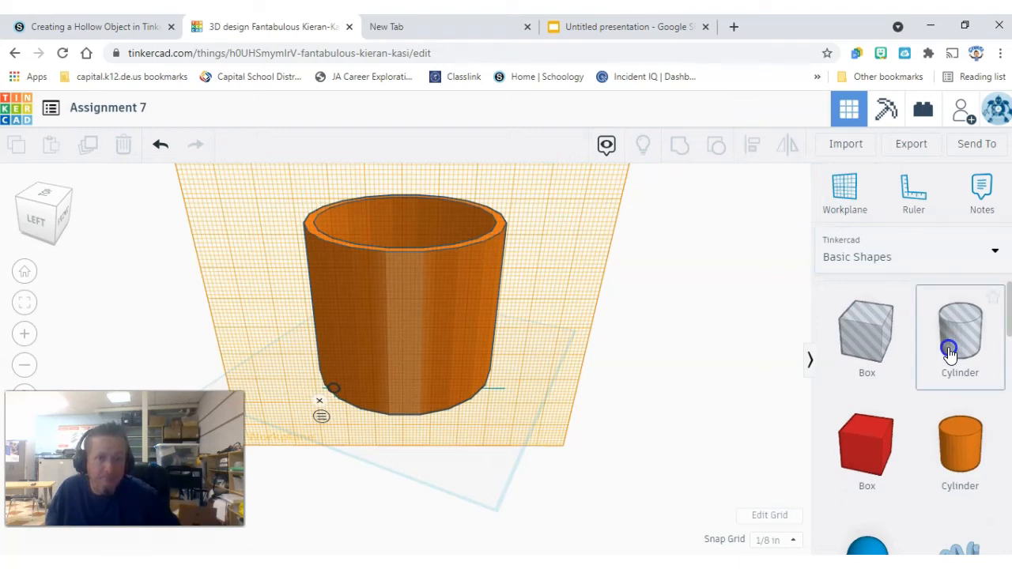
{"action": "scroll", "coordinate": [949, 362], "scroll_direction": "down", "scroll_amount": 4}
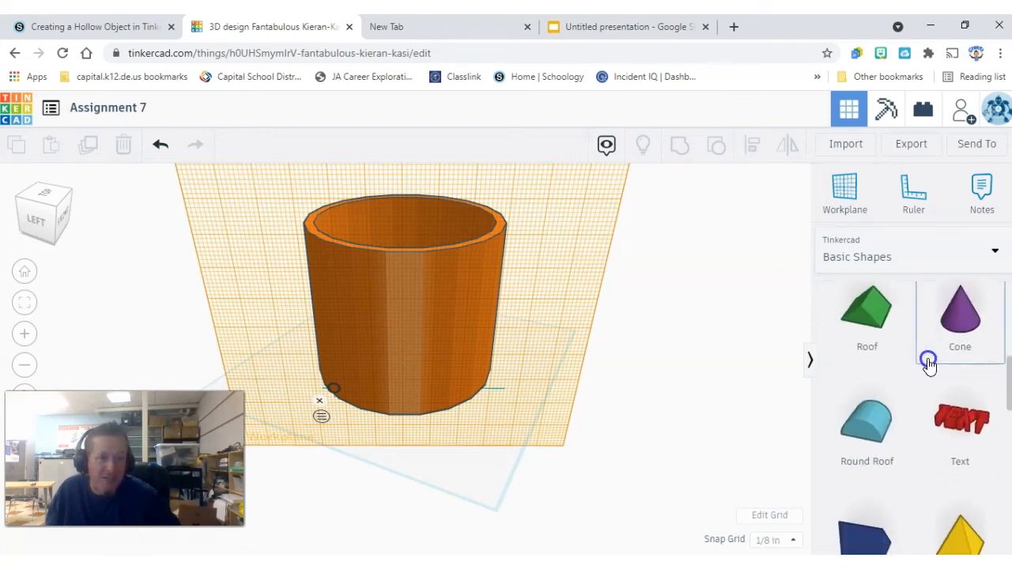
{"action": "scroll", "coordinate": [927, 364], "scroll_direction": "down", "scroll_amount": 4}
{"action": "scroll", "coordinate": [927, 364], "scroll_direction": "up", "scroll_amount": 4}
{"action": "scroll", "coordinate": [927, 364], "scroll_direction": "up", "scroll_amount": 3}
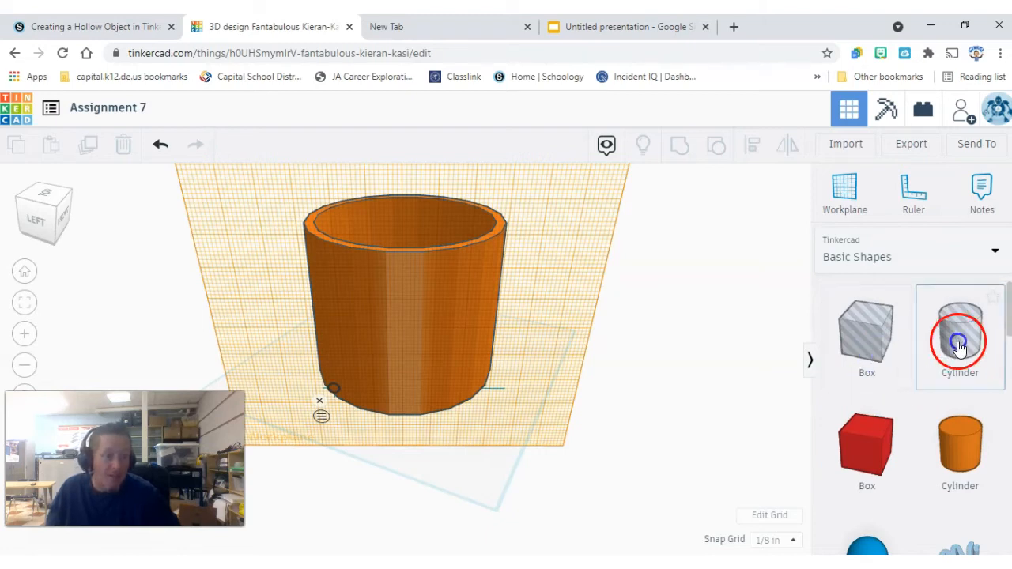
{"action": "scroll", "coordinate": [928, 386], "scroll_direction": "down", "scroll_amount": 8}
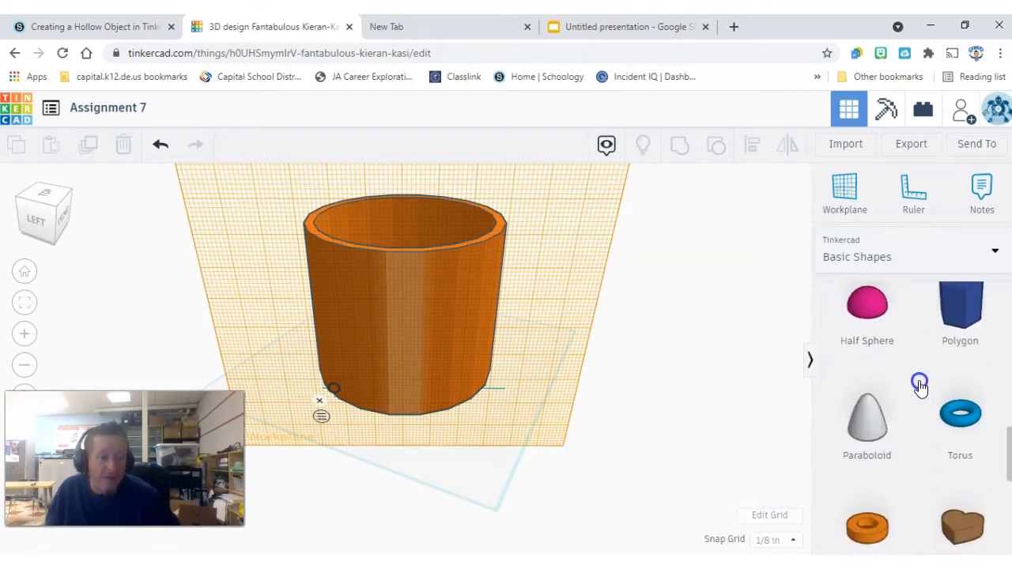
{"action": "scroll", "coordinate": [918, 387], "scroll_direction": "down", "scroll_amount": 5}
{"action": "scroll", "coordinate": [916, 389], "scroll_direction": "up", "scroll_amount": 12}
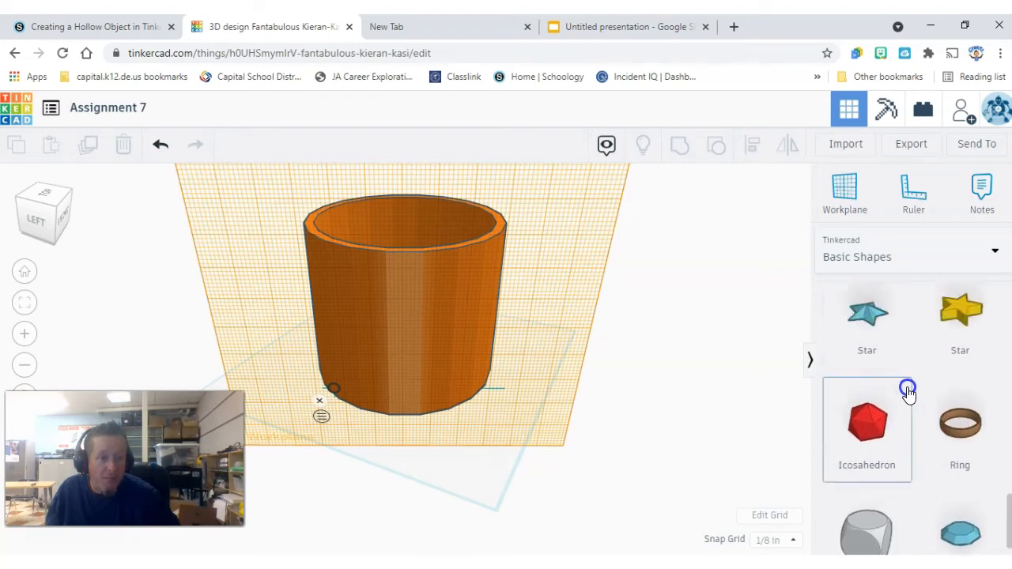
{"action": "scroll", "coordinate": [913, 393], "scroll_direction": "down", "scroll_amount": 8}
{"action": "scroll", "coordinate": [917, 391], "scroll_direction": "down", "scroll_amount": 1}
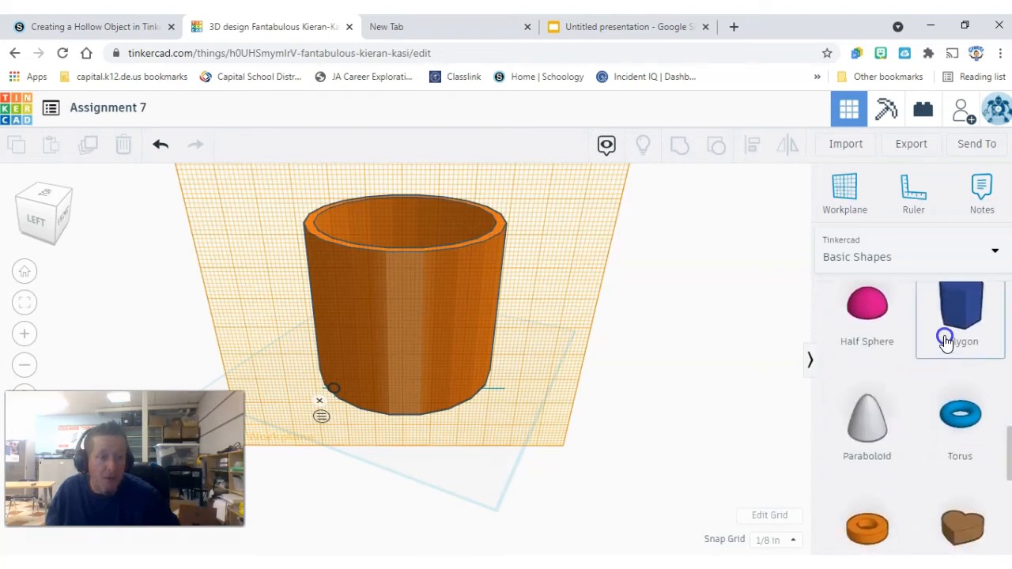
{"action": "scroll", "coordinate": [944, 348], "scroll_direction": "up", "scroll_amount": 5}
{"action": "scroll", "coordinate": [946, 341], "scroll_direction": "down", "scroll_amount": 4}
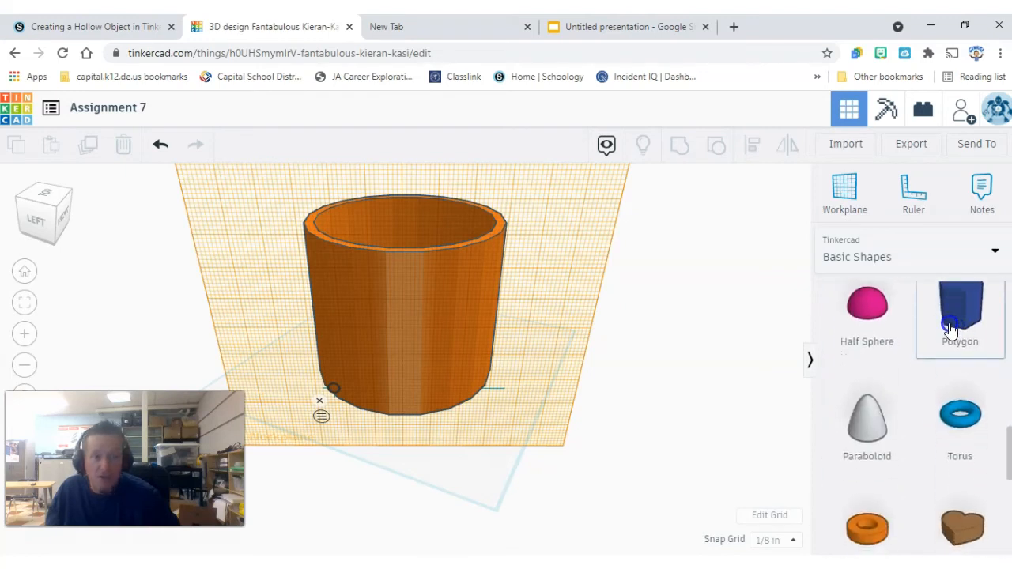
Step: Place a six-sided polygon on the cylinder's outer side near the rim and size its face to 1/2 by 1/2 inch
{"action": "left_click_drag", "start_coordinate": [964, 331], "coordinate": [401, 298]}
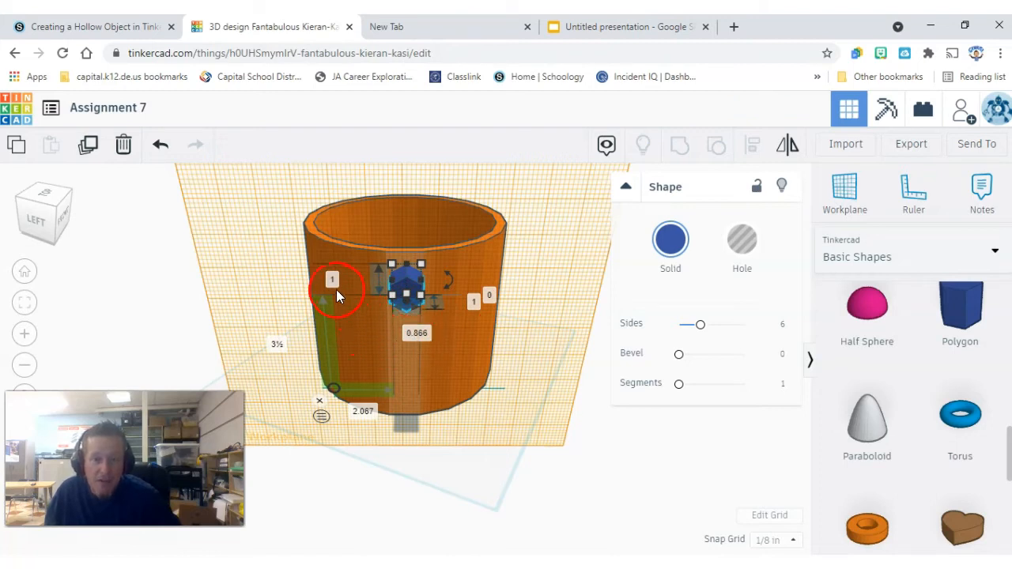
{"action": "left_click", "coordinate": [421, 333]}
{"action": "left_click", "coordinate": [434, 363]}
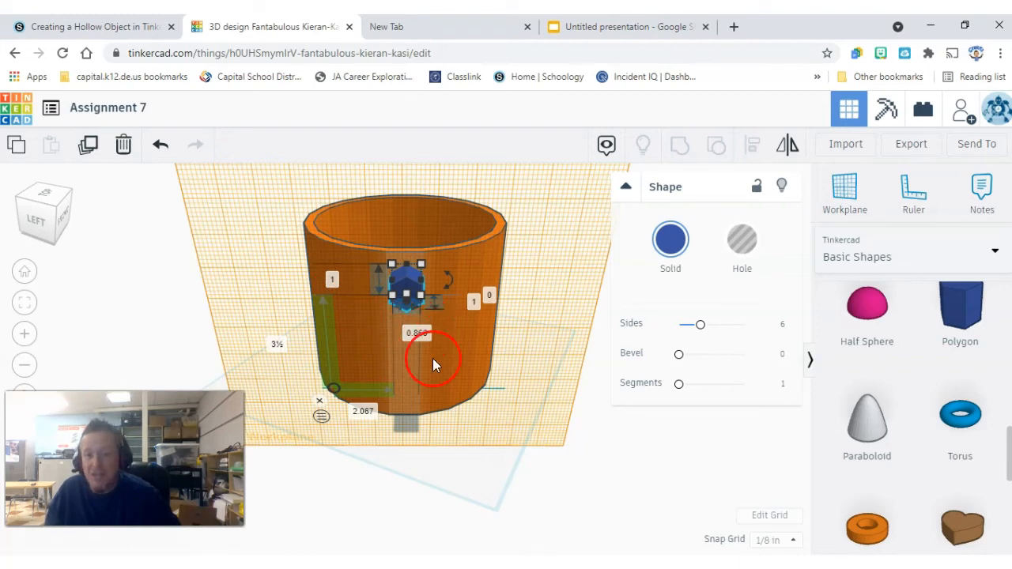
{"action": "left_click", "coordinate": [411, 337]}
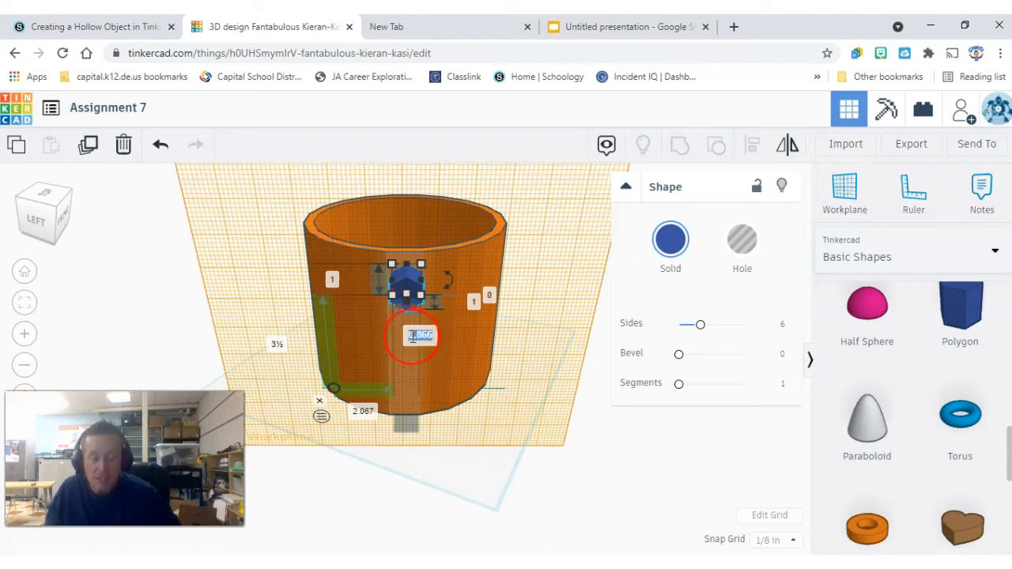
{"action": "left_click", "coordinate": [332, 285]}
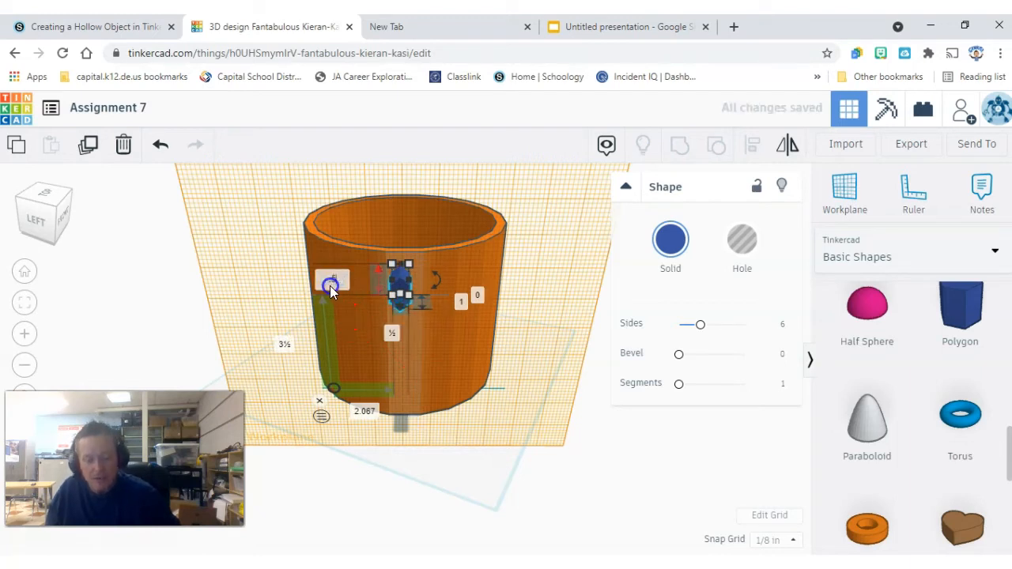
{"action": "key", "text": "Return"}
Step: Push the polygon into the cylinder wall to a -5/8 inch workplane offset and turn it into a hole
{"action": "right_click_drag", "start_coordinate": [435, 327], "coordinate": [533, 311]}
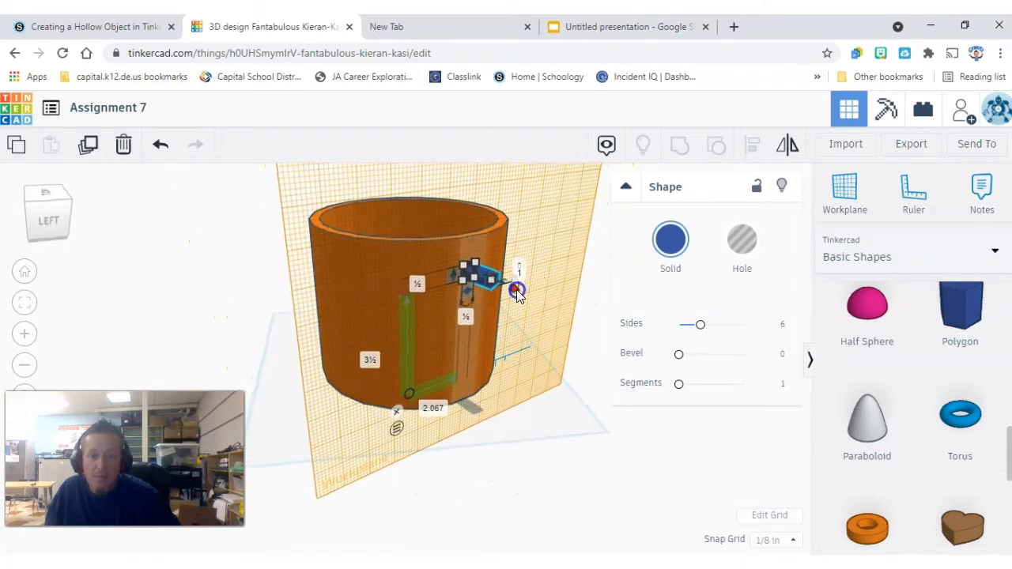
{"action": "right_click_drag", "start_coordinate": [508, 319], "coordinate": [601, 289]}
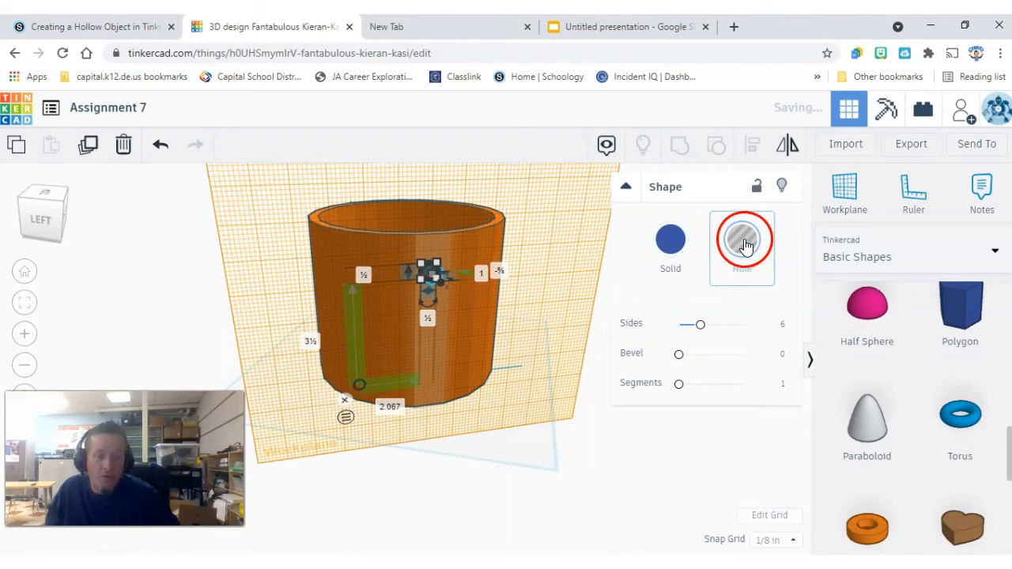
{"action": "left_click", "coordinate": [635, 425]}
Step: Group the polygon hole with the hollow cylinder to cut the hexagonal opening through its side
{"action": "left_click_drag", "start_coordinate": [629, 431], "coordinate": [396, 279]}
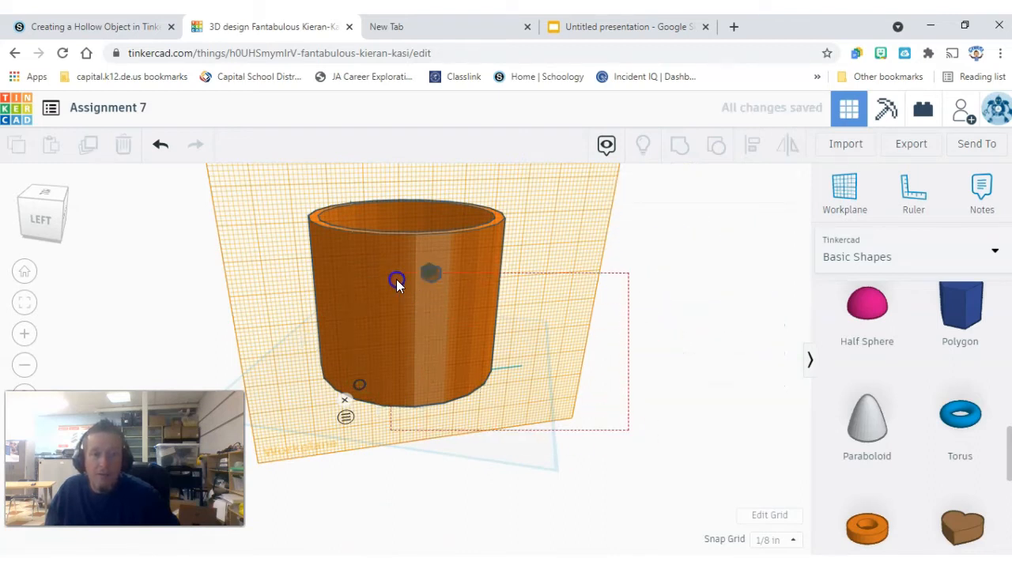
{"action": "left_click_drag", "start_coordinate": [332, 210], "coordinate": [333, 216]}
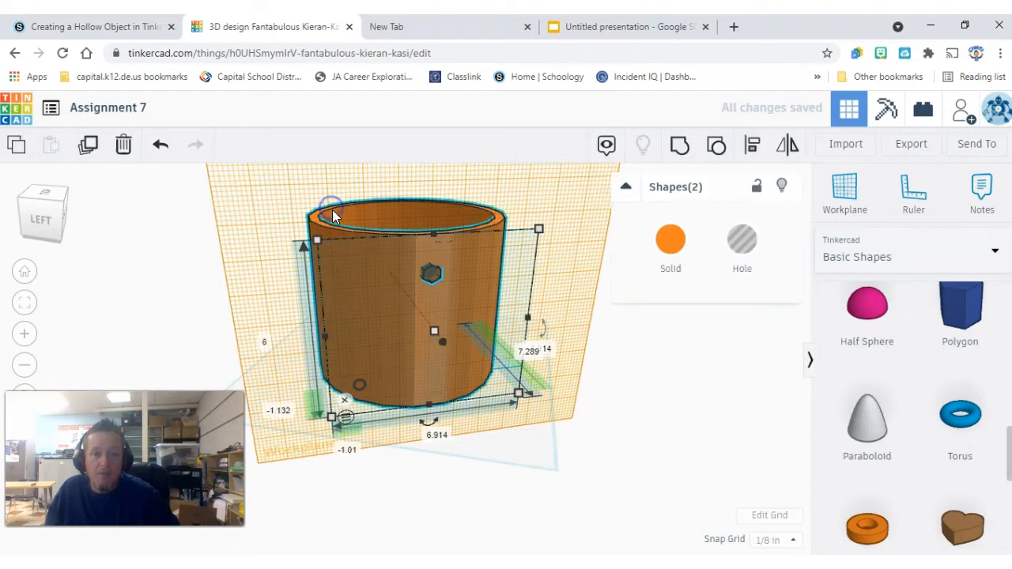
{"action": "left_click", "coordinate": [679, 146]}
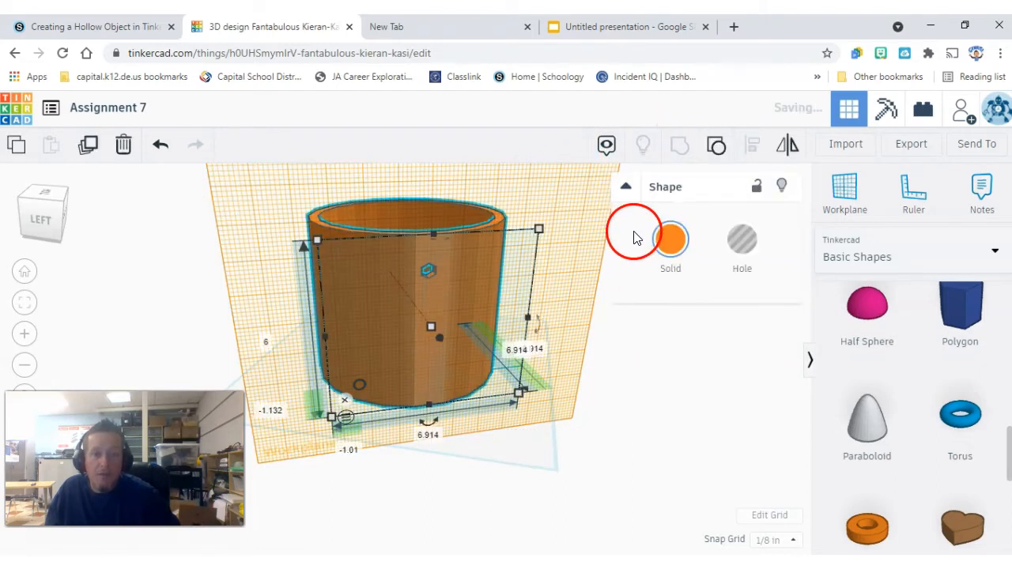
{"action": "left_click", "coordinate": [628, 355]}
{"action": "right_click_drag", "start_coordinate": [617, 353], "coordinate": [614, 345]}
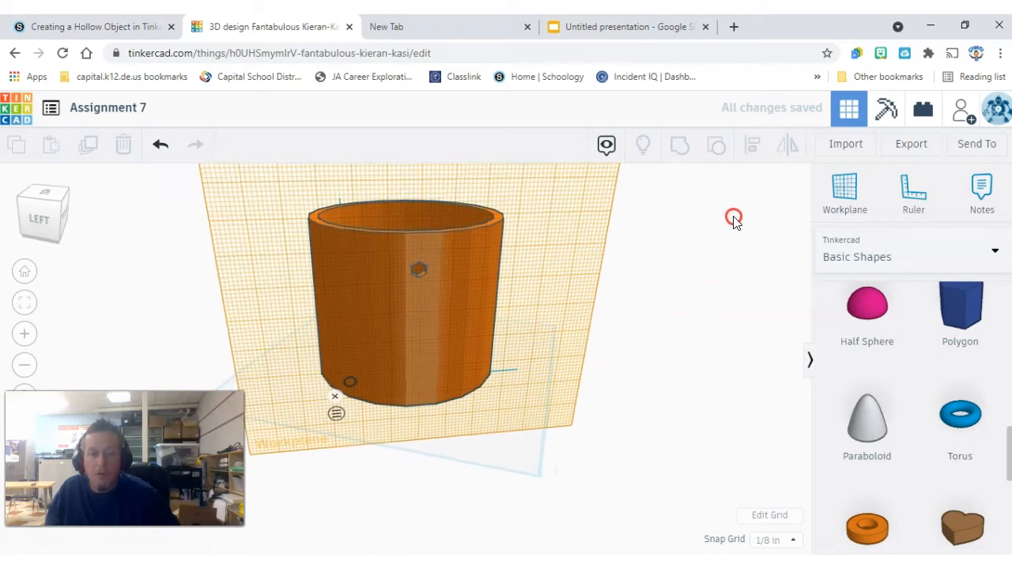
Step: Reset the workplane to the original base grid
{"action": "left_click", "coordinate": [845, 187]}
{"action": "left_click", "coordinate": [662, 360]}
{"action": "left_click", "coordinate": [532, 447]}
Step: Place a workplane on the cylinder's outer face directly opposite the hexagonal hole
{"action": "right_click_drag", "start_coordinate": [497, 443], "coordinate": [439, 402]}
{"action": "right_click_drag", "start_coordinate": [500, 355], "coordinate": [427, 353]}
{"action": "right_click_drag", "start_coordinate": [427, 206], "coordinate": [427, 205]}
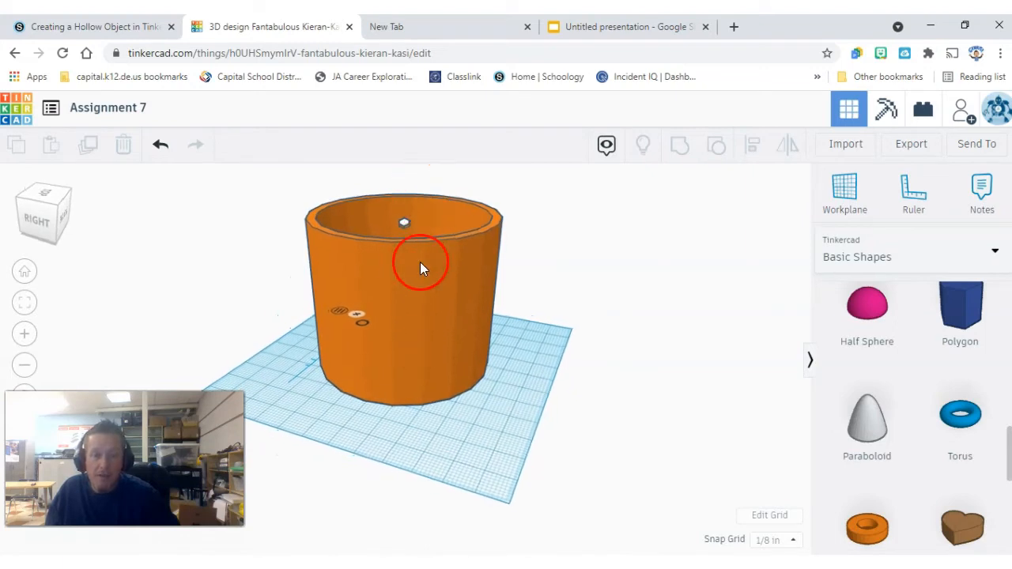
{"action": "right_click_drag", "start_coordinate": [517, 310], "coordinate": [481, 300]}
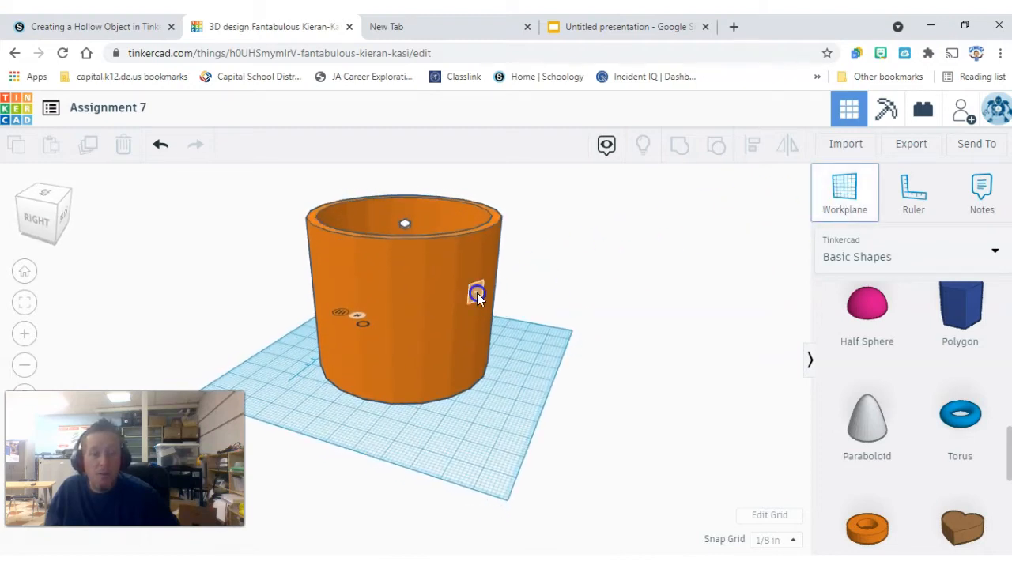
{"action": "left_click", "coordinate": [406, 320]}
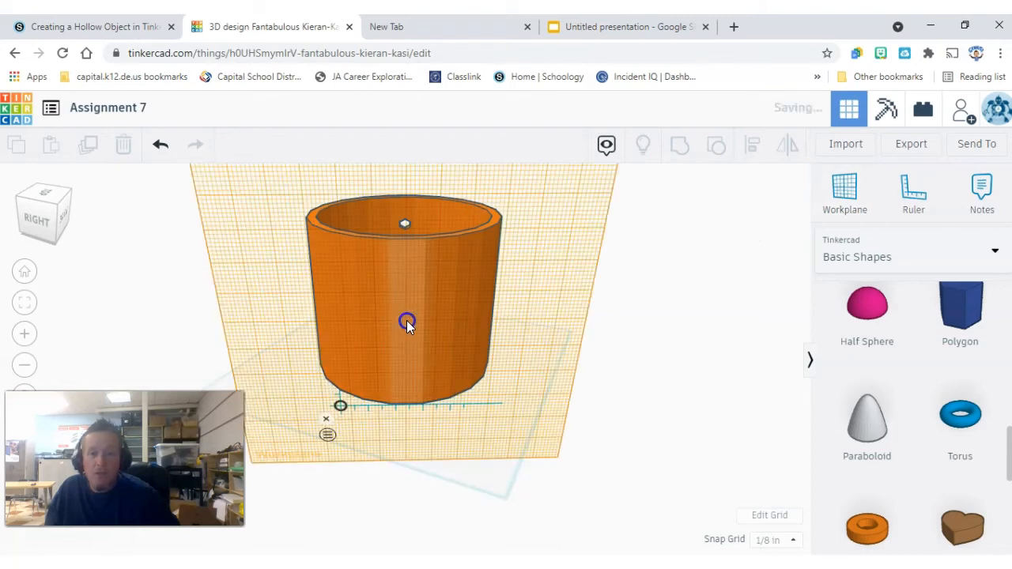
{"action": "right_click_drag", "start_coordinate": [452, 391], "coordinate": [730, 368]}
{"action": "left_click", "coordinate": [979, 425]}
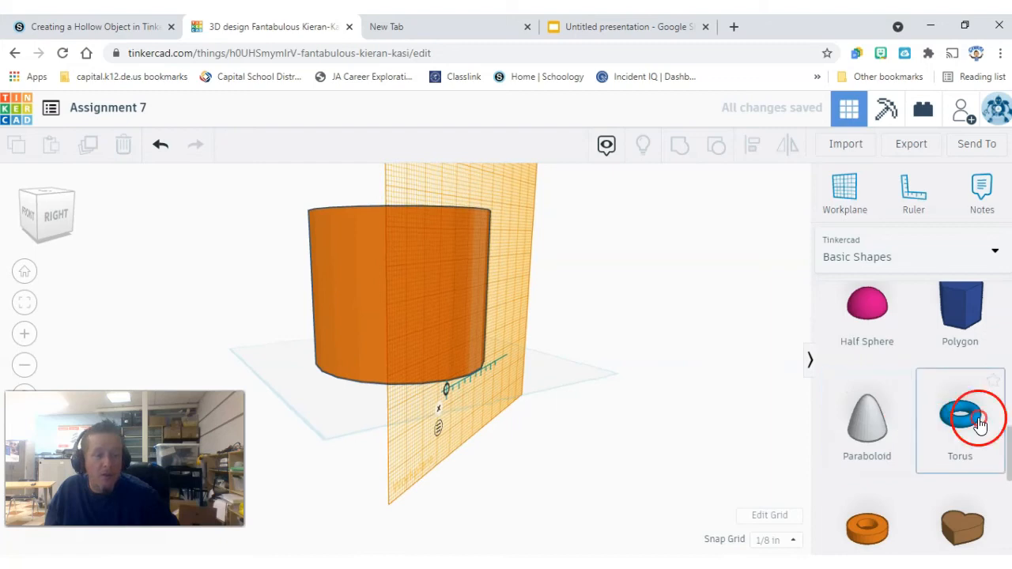
{"action": "right_click", "coordinate": [931, 384]}
{"action": "left_click", "coordinate": [886, 382]}
{"action": "scroll", "coordinate": [889, 383], "scroll_direction": "down", "scroll_amount": 5}
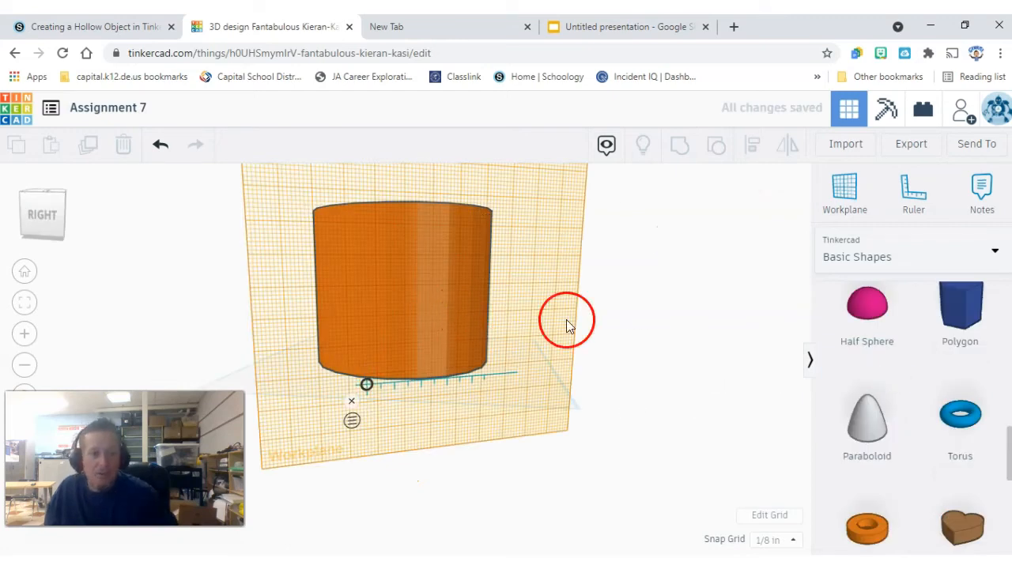
Step: Place a solid box on the side workplane near the cylinder's rim as the start of the handle
{"action": "scroll", "coordinate": [870, 399], "scroll_direction": "up", "scroll_amount": 10}
{"action": "right_click_drag", "start_coordinate": [759, 412], "coordinate": [831, 413]}
{"action": "left_click", "coordinate": [785, 403]}
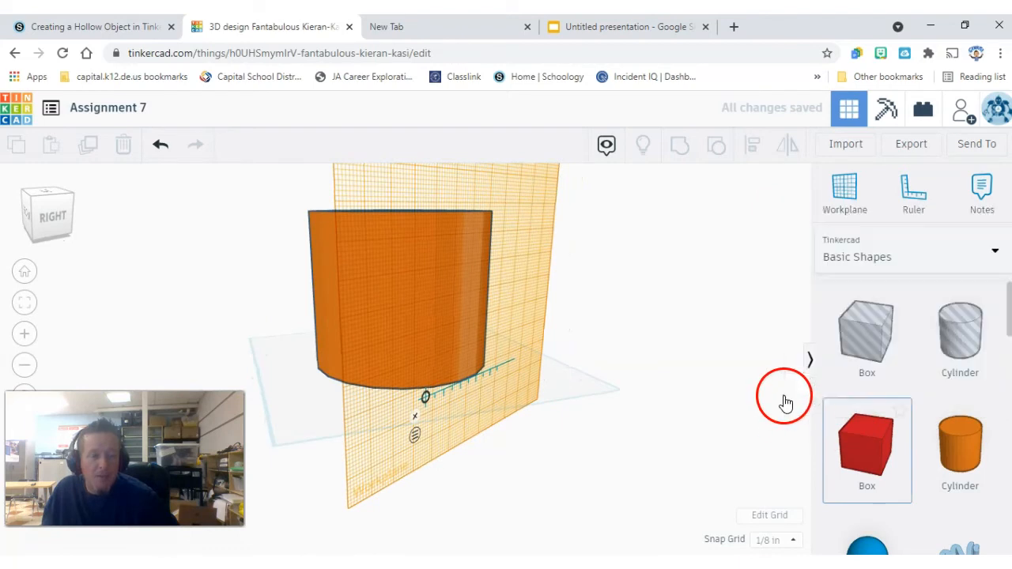
{"action": "left_click_drag", "start_coordinate": [861, 440], "coordinate": [611, 319]}
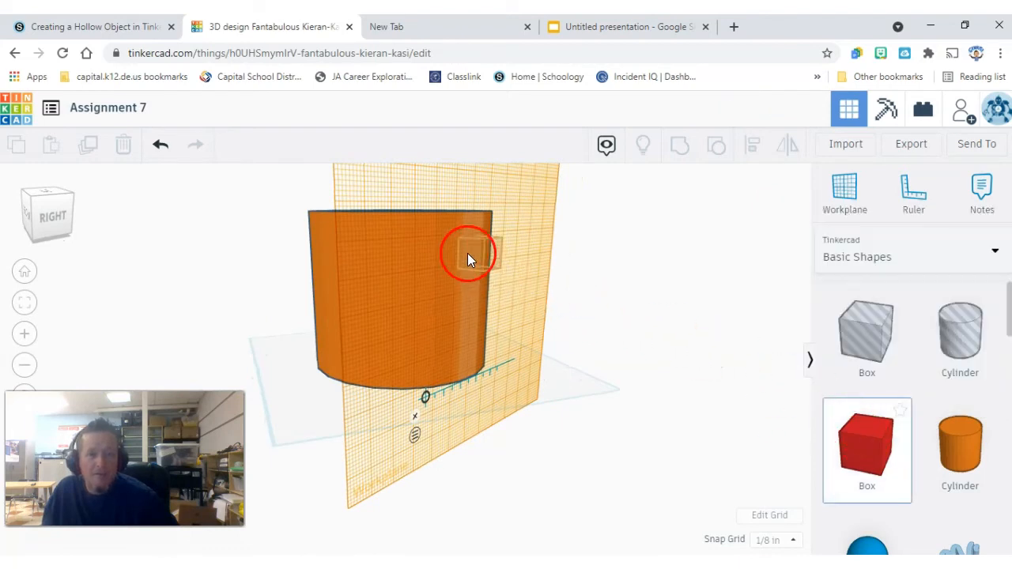
{"action": "left_click_drag", "start_coordinate": [466, 235], "coordinate": [479, 254]}
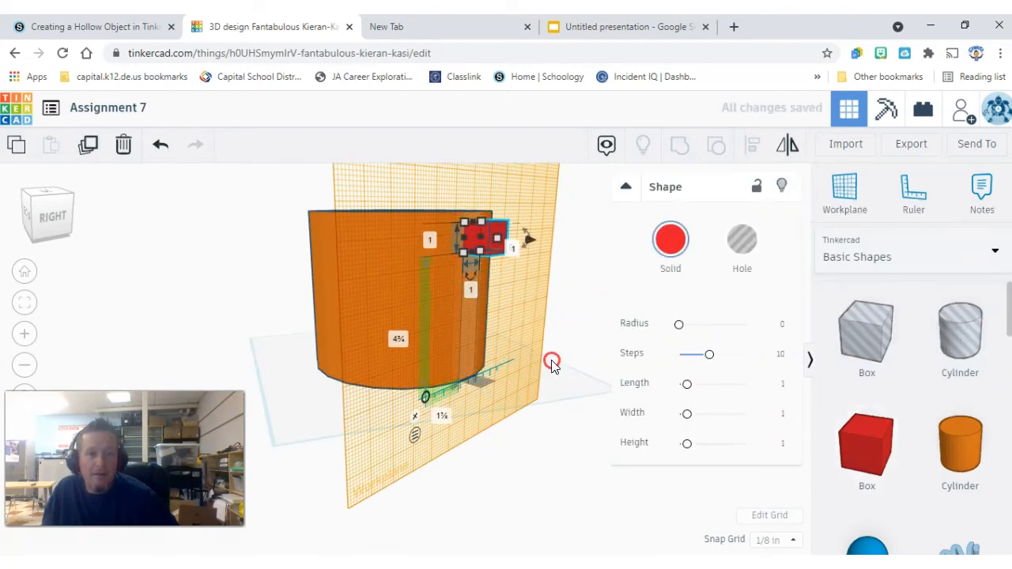
Step: Set the box's vertical length to 5 inches and move it down so it lies within the cylinder's side
{"action": "right_click_drag", "start_coordinate": [561, 372], "coordinate": [412, 359]}
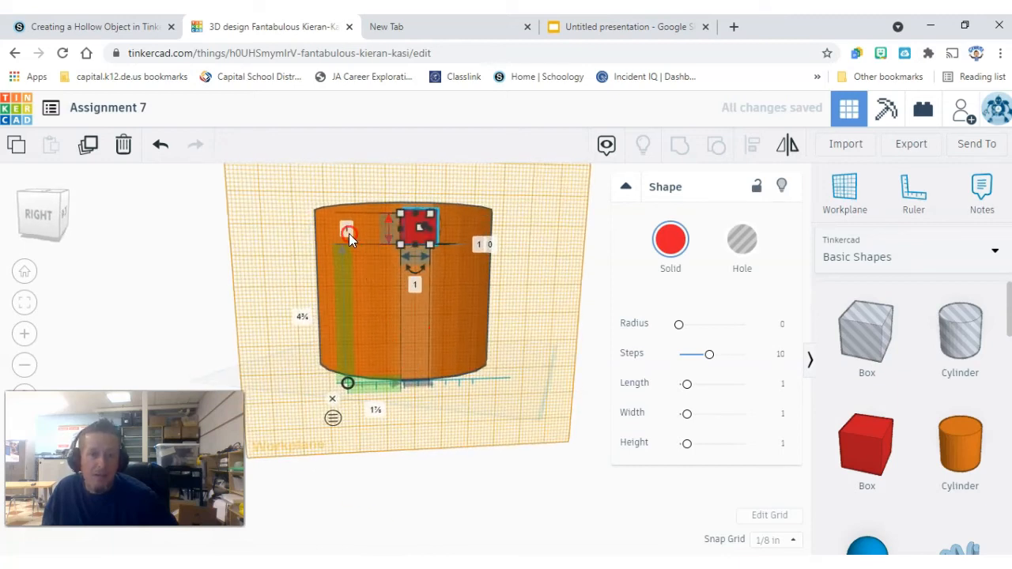
{"action": "key", "text": "Return"}
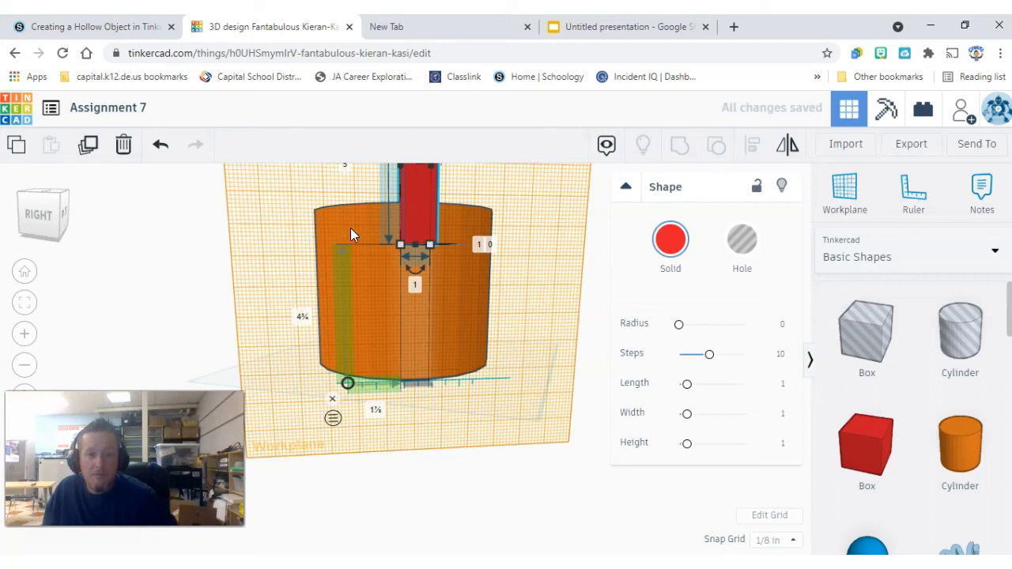
{"action": "left_click_drag", "start_coordinate": [414, 220], "coordinate": [411, 346]}
{"action": "right_click_drag", "start_coordinate": [522, 419], "coordinate": [519, 329]}
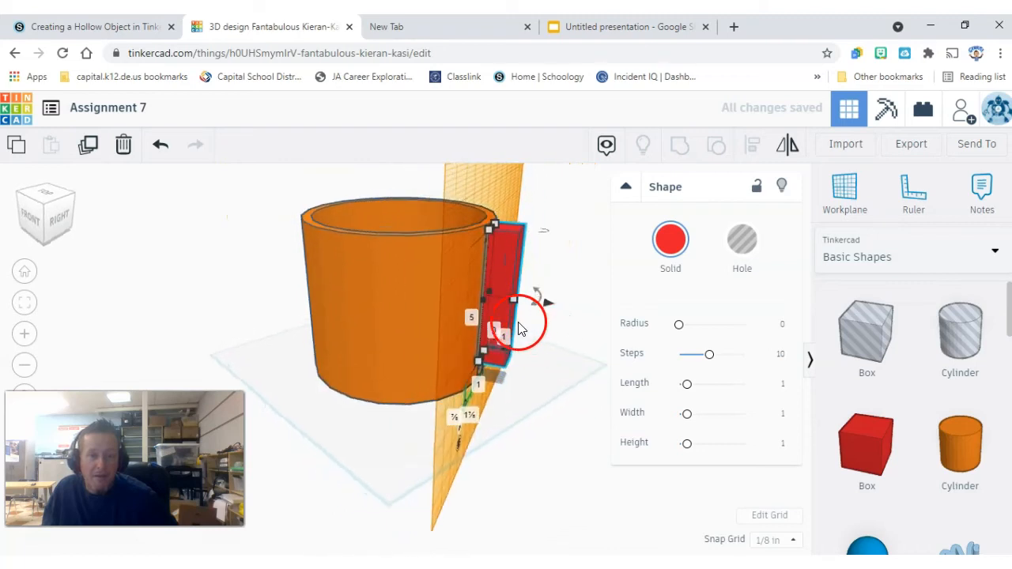
Step: Extend the handle box outward from the cylinder to 3 inches
{"action": "right_click_drag", "start_coordinate": [559, 412], "coordinate": [332, 388]}
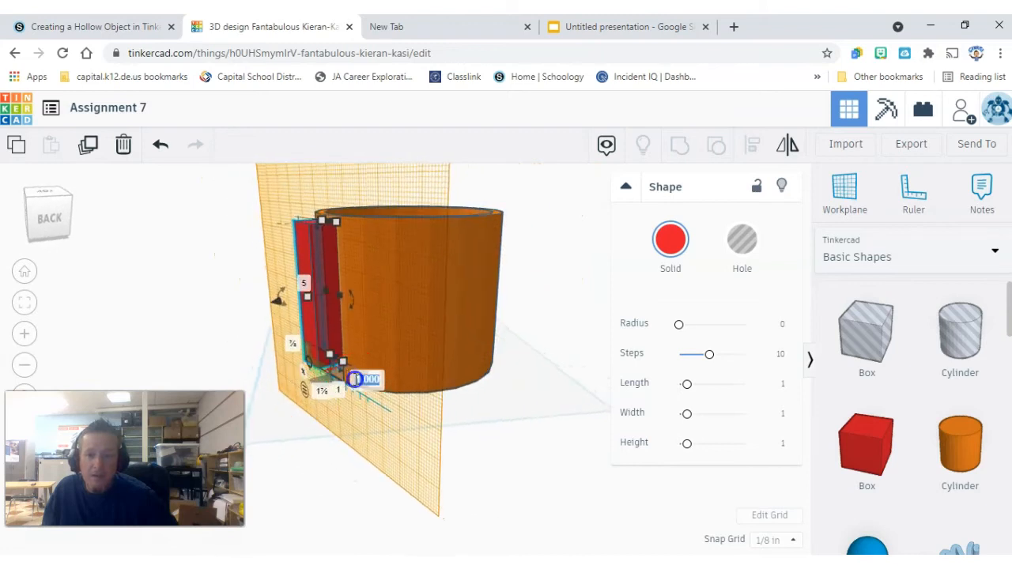
{"action": "key", "text": "Return"}
{"action": "right_click_drag", "start_coordinate": [338, 406], "coordinate": [653, 416]}
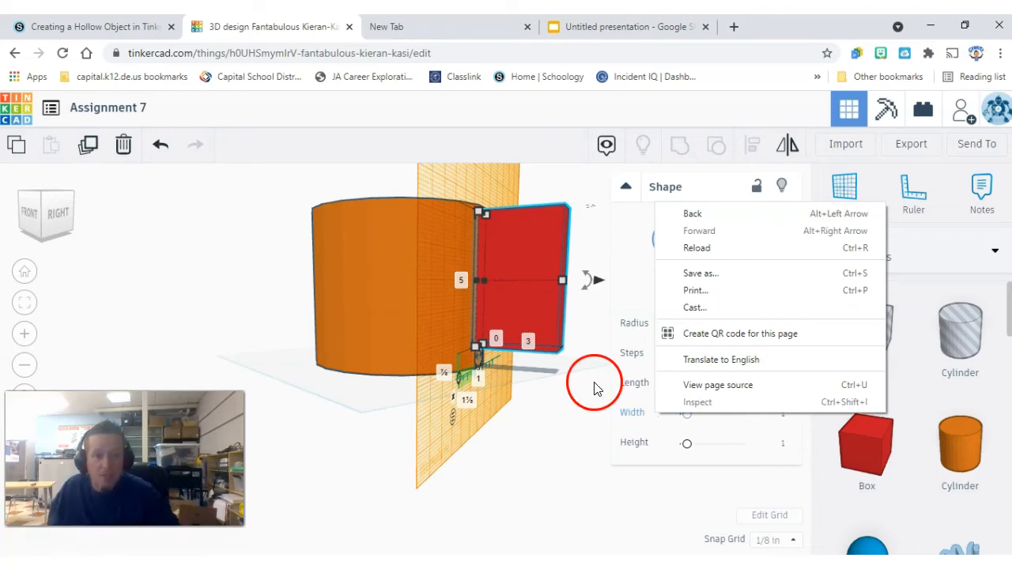
{"action": "right_click_drag", "start_coordinate": [578, 457], "coordinate": [512, 445]}
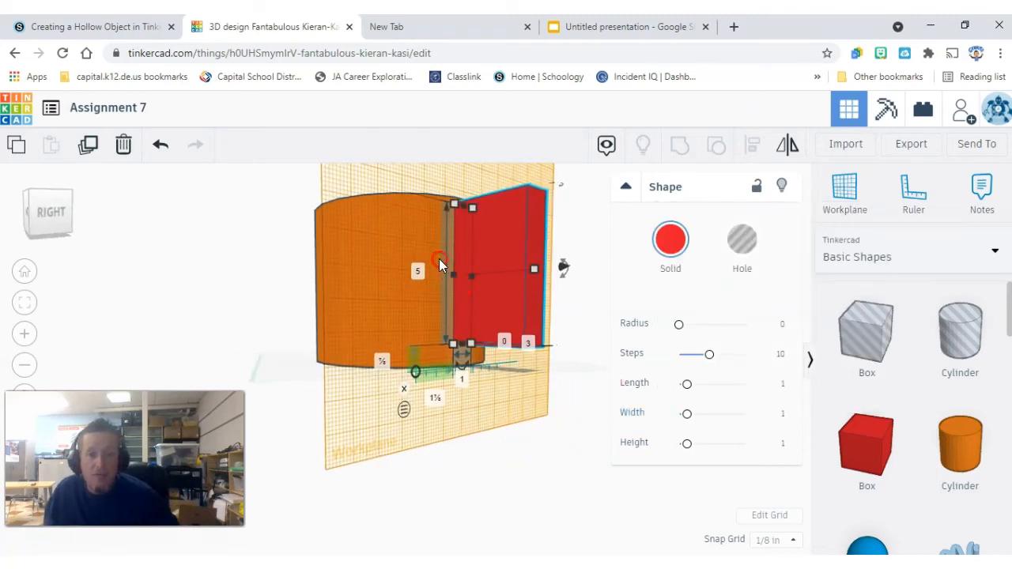
Step: Return the workplane from the cylinder's side to the default base grid
{"action": "left_click", "coordinate": [532, 440]}
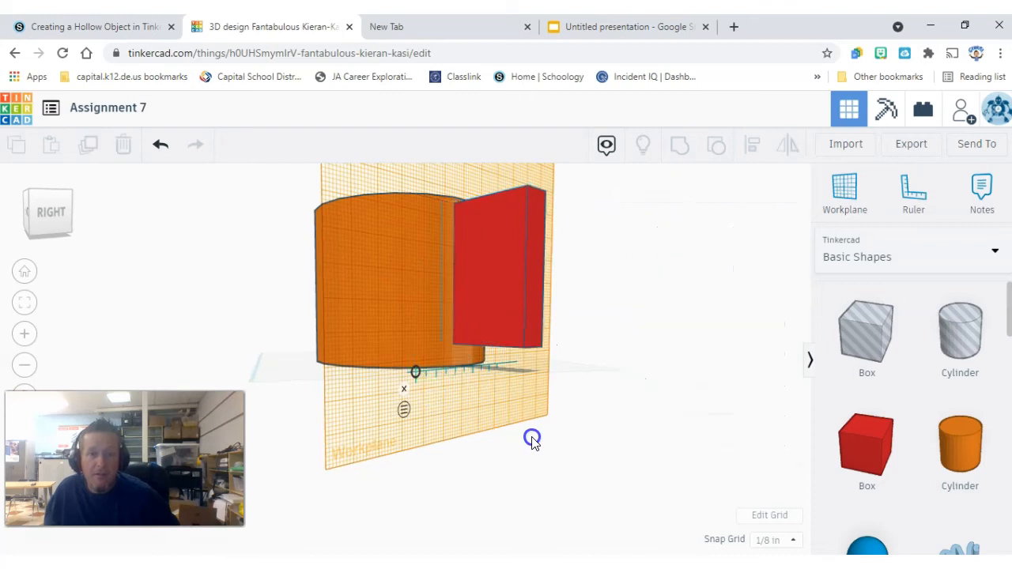
{"action": "left_click", "coordinate": [657, 345]}
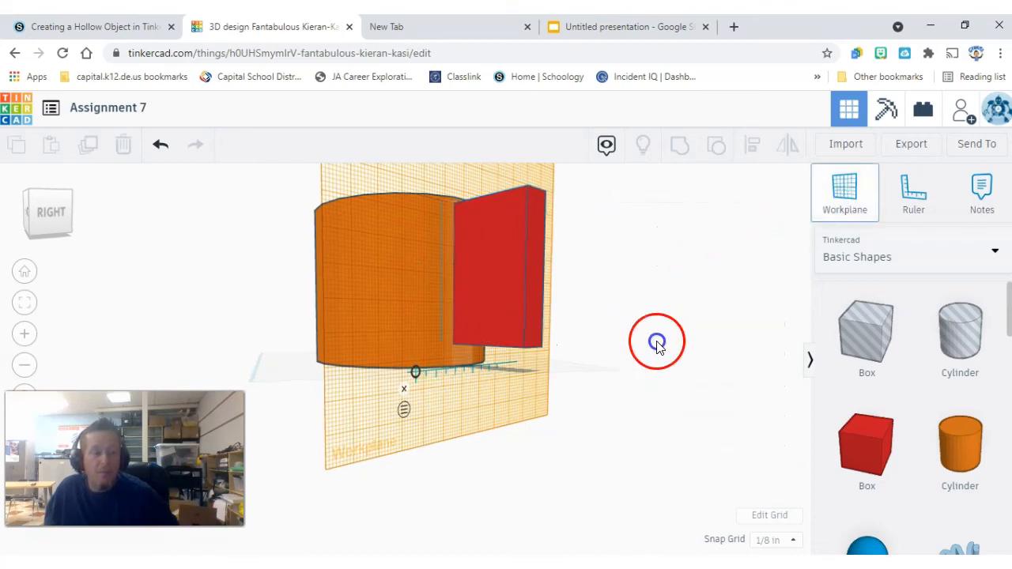
{"action": "left_click", "coordinate": [569, 412]}
{"action": "right_click_drag", "start_coordinate": [466, 444], "coordinate": [521, 445]}
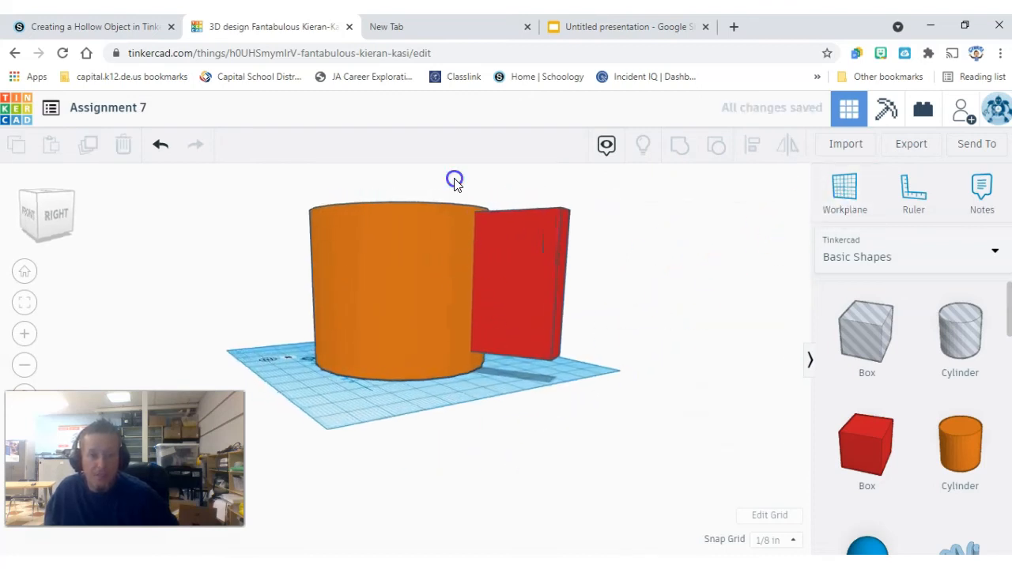
Step: Align the handle box and the cylinder at their vertical centres
{"action": "left_click_drag", "start_coordinate": [537, 324], "coordinate": [537, 324]}
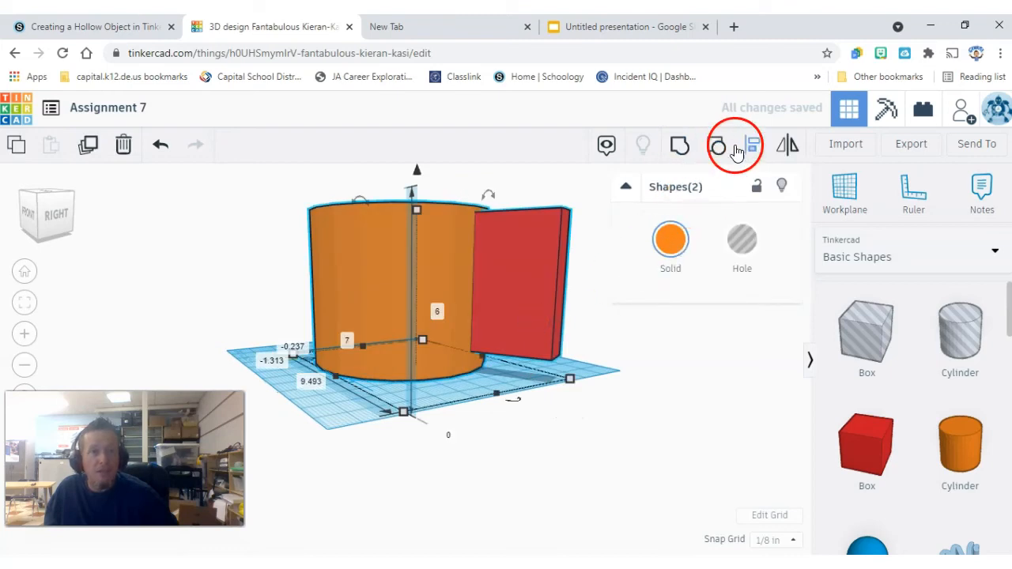
{"action": "left_click", "coordinate": [751, 146]}
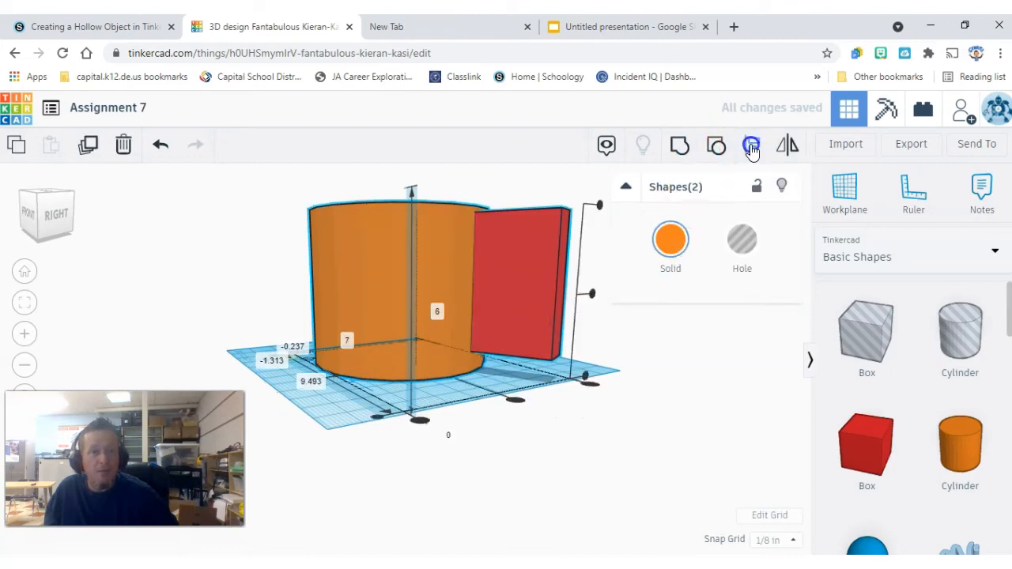
{"action": "left_click", "coordinate": [592, 294]}
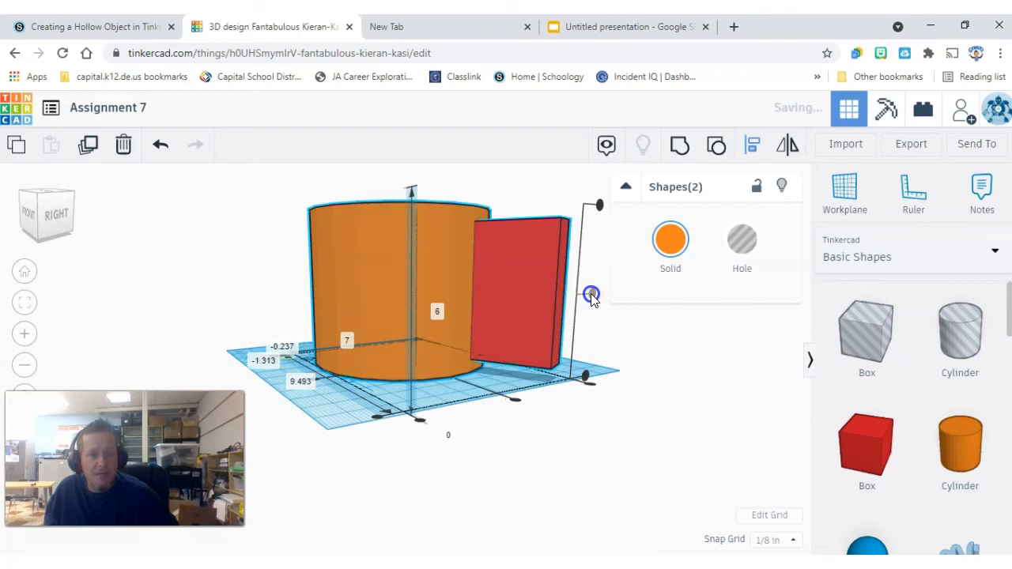
{"action": "right_click_drag", "start_coordinate": [616, 363], "coordinate": [636, 387]}
{"action": "key", "text": "l"}
{"action": "right_click_drag", "start_coordinate": [795, 316], "coordinate": [712, 327]}
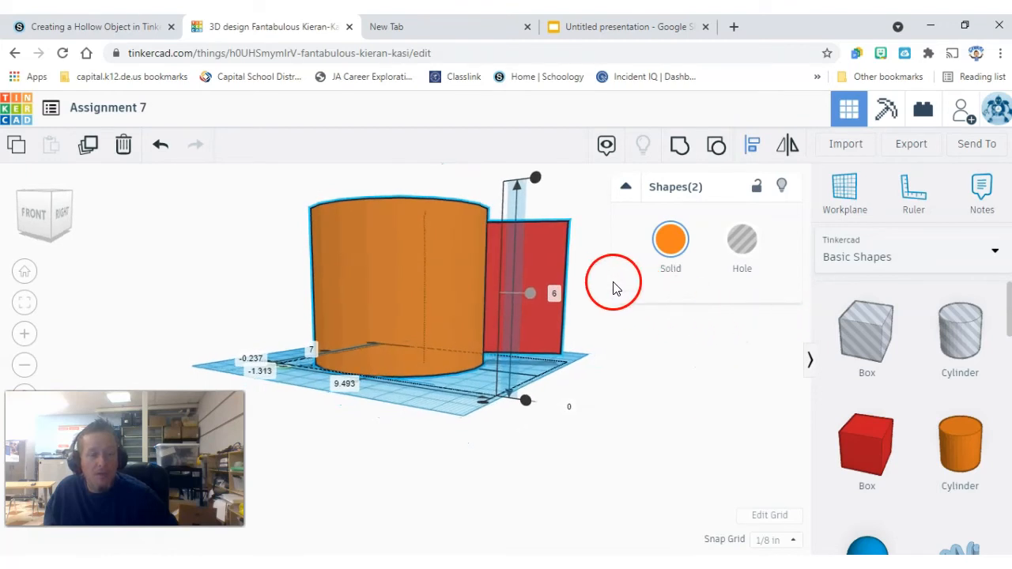
{"action": "right_click_drag", "start_coordinate": [637, 313], "coordinate": [675, 184]}
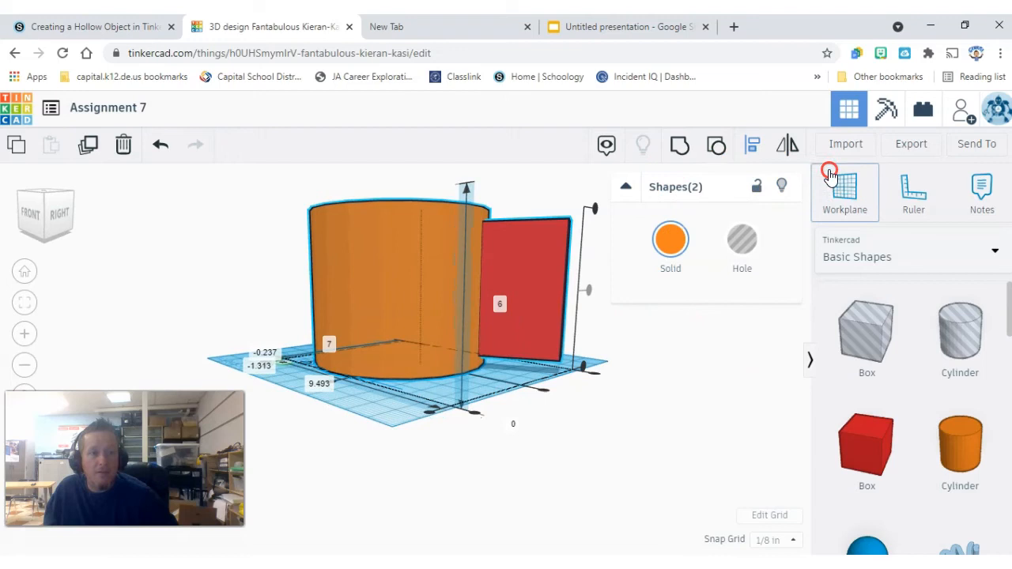
Step: Set a workplane on the handle box's broad side, place a box hole there and stretch it to about 2 inches wide
{"action": "left_click", "coordinate": [520, 286]}
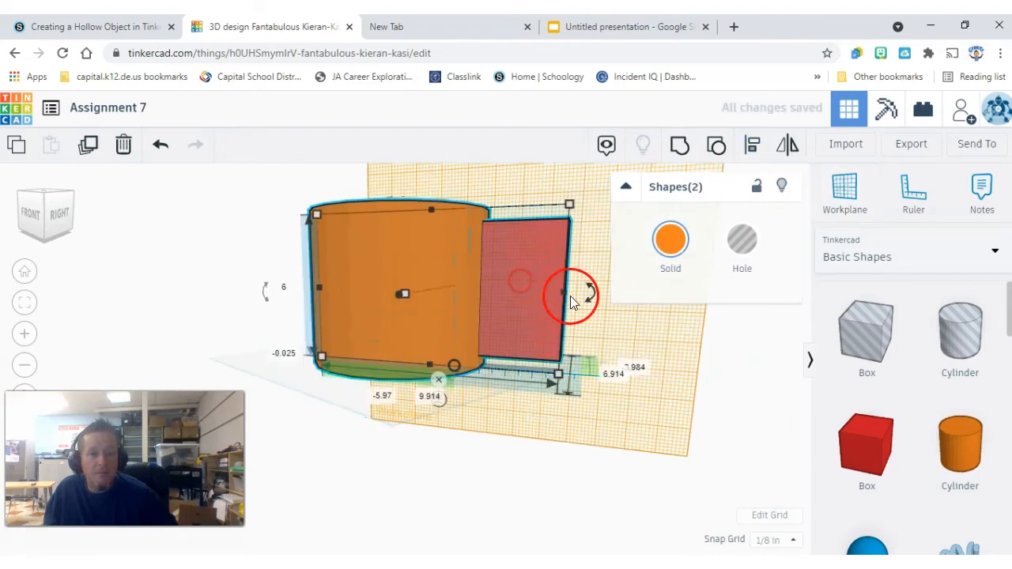
{"action": "left_click_drag", "start_coordinate": [868, 324], "coordinate": [596, 305]}
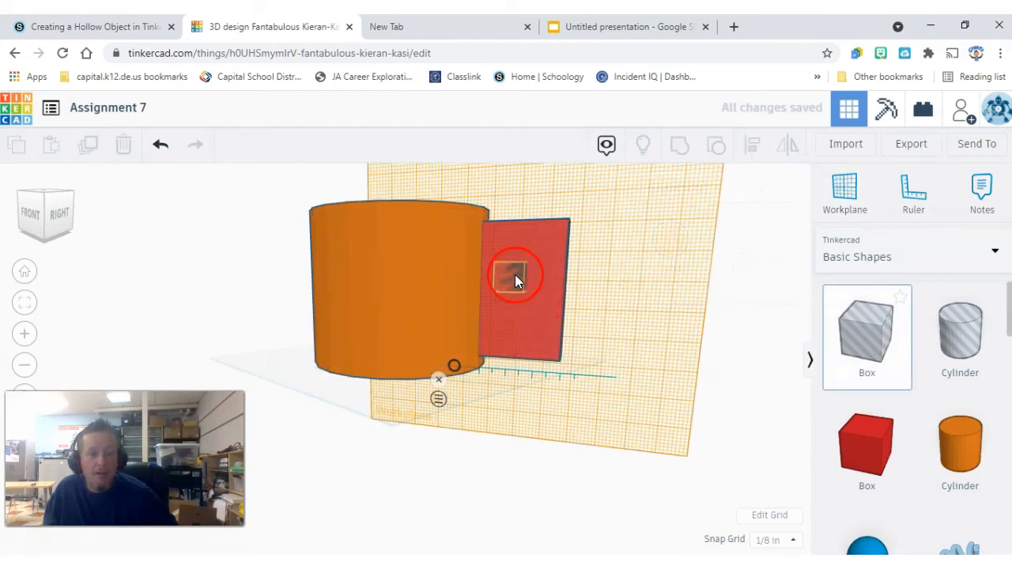
{"action": "left_click_drag", "start_coordinate": [500, 238], "coordinate": [539, 348]}
{"action": "left_click_drag", "start_coordinate": [544, 228], "coordinate": [544, 246]}
{"action": "left_click_drag", "start_coordinate": [534, 346], "coordinate": [536, 334]}
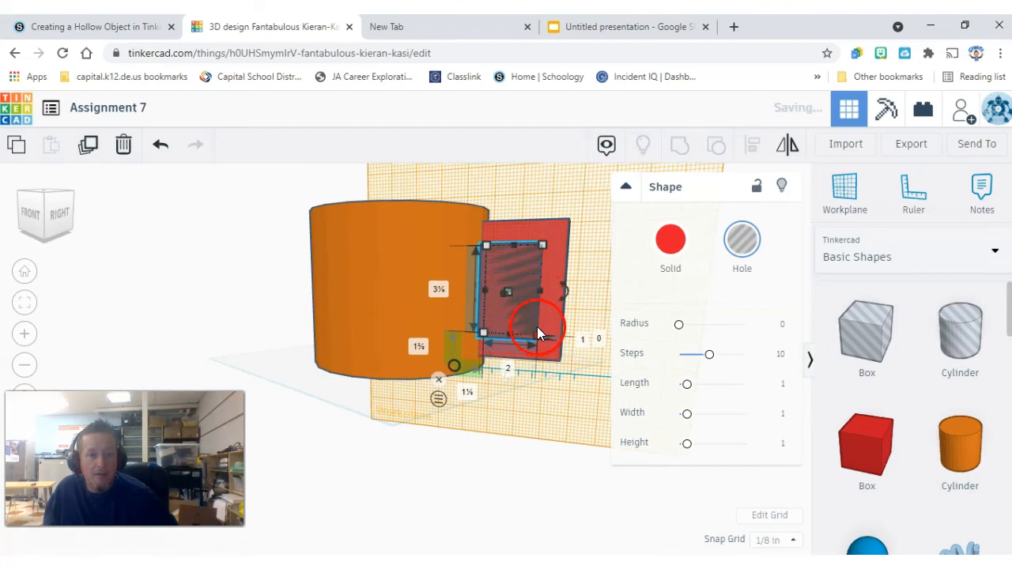
Step: Set the box hole's vertical length to 3.5 inches
{"action": "right_click_drag", "start_coordinate": [541, 374], "coordinate": [574, 412]}
{"action": "left_click", "coordinate": [552, 314]}
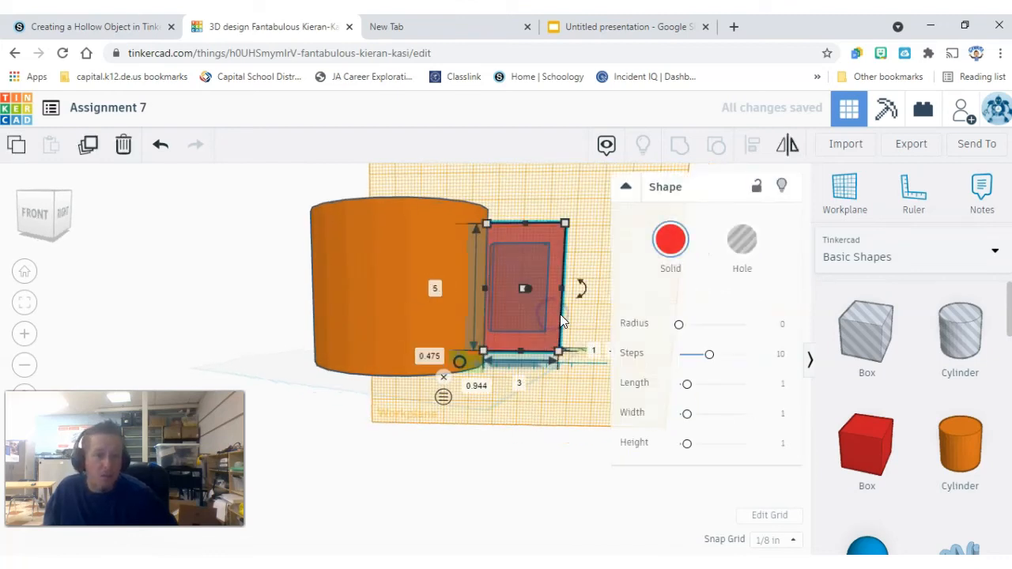
{"action": "right_click_drag", "start_coordinate": [570, 376], "coordinate": [499, 360]}
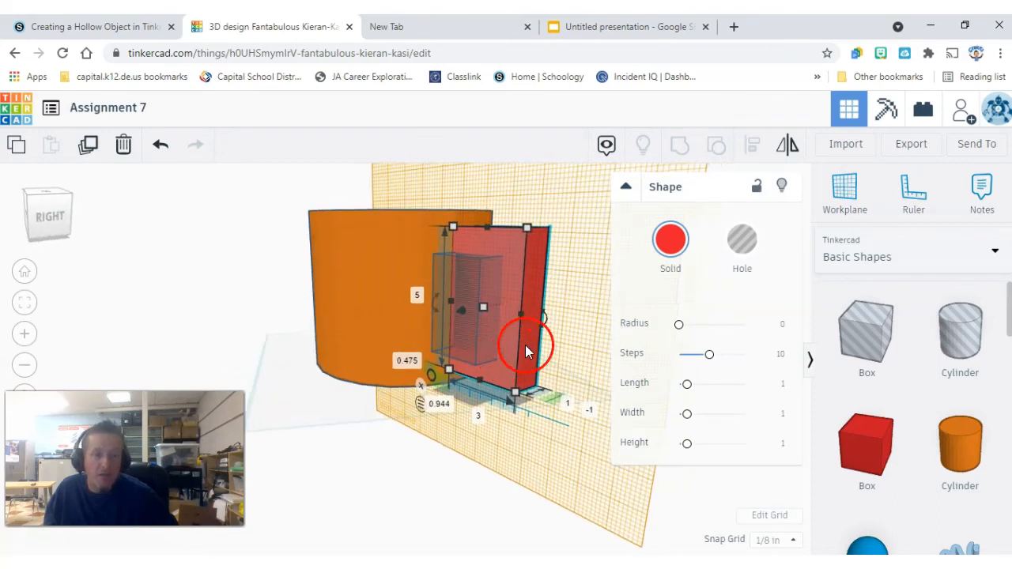
{"action": "left_click", "coordinate": [471, 335]}
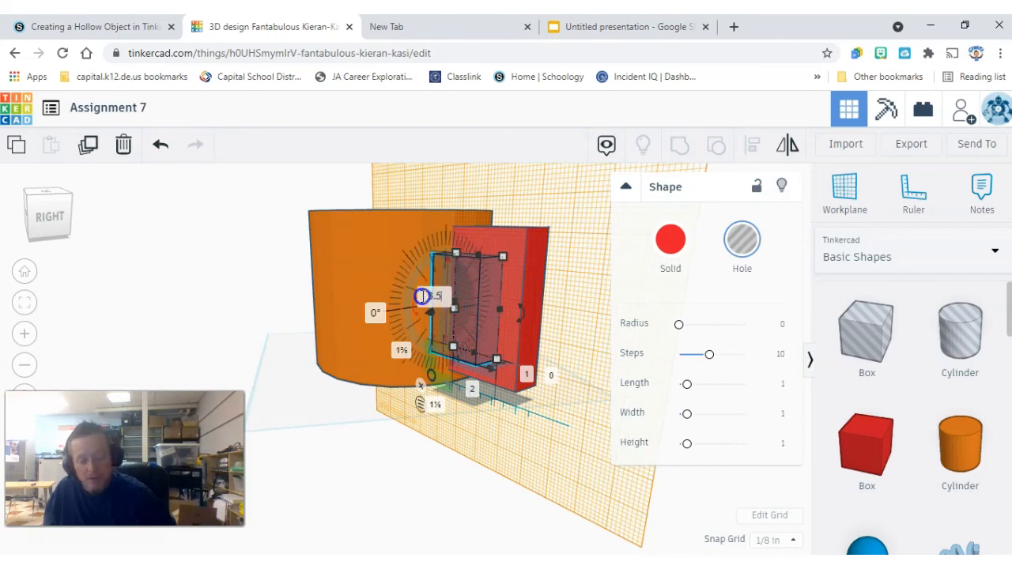
{"action": "key", "text": "Return"}
{"action": "right_click_drag", "start_coordinate": [471, 417], "coordinate": [596, 380]}
{"action": "left_click", "coordinate": [589, 394]}
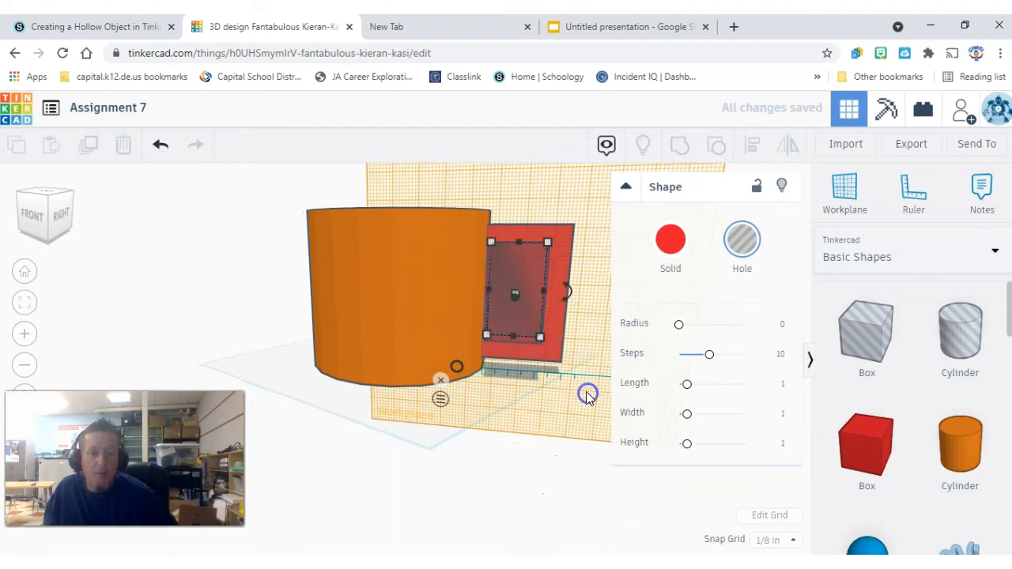
Step: Align the box hole with the handle box's edge nearest the cylinder
{"action": "left_click_drag", "start_coordinate": [589, 323], "coordinate": [628, 293]}
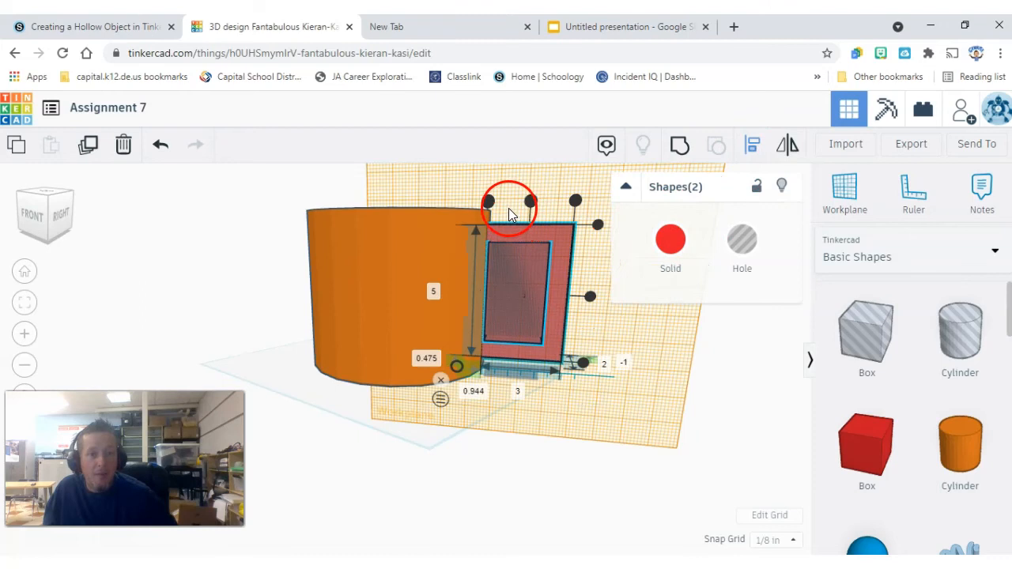
{"action": "left_click", "coordinate": [487, 204]}
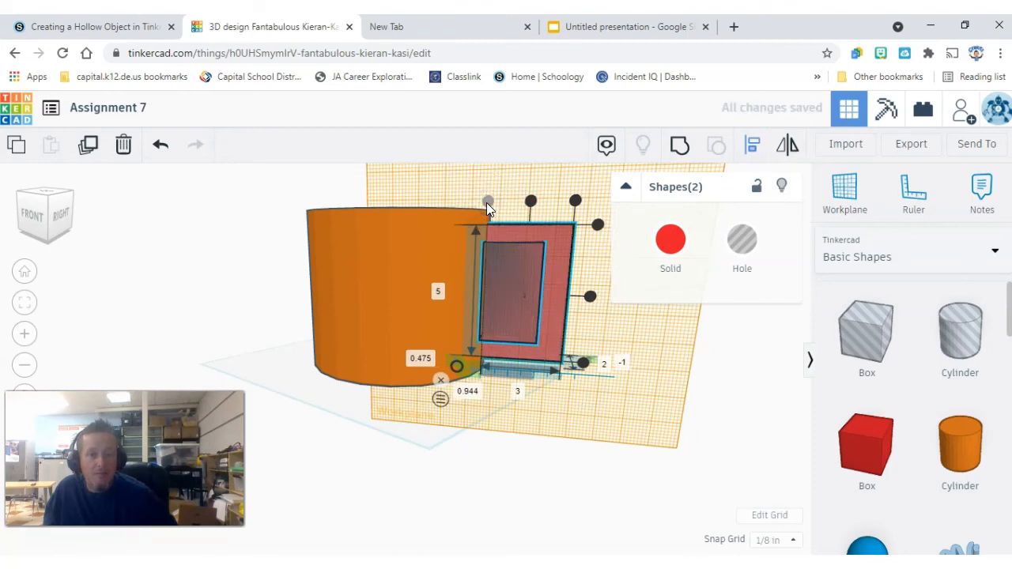
{"action": "left_click", "coordinate": [575, 429]}
Step: Set the box hole's depth to 4 inches and shift it so it passes completely through the handle box
{"action": "right_click_drag", "start_coordinate": [574, 430], "coordinate": [413, 414]}
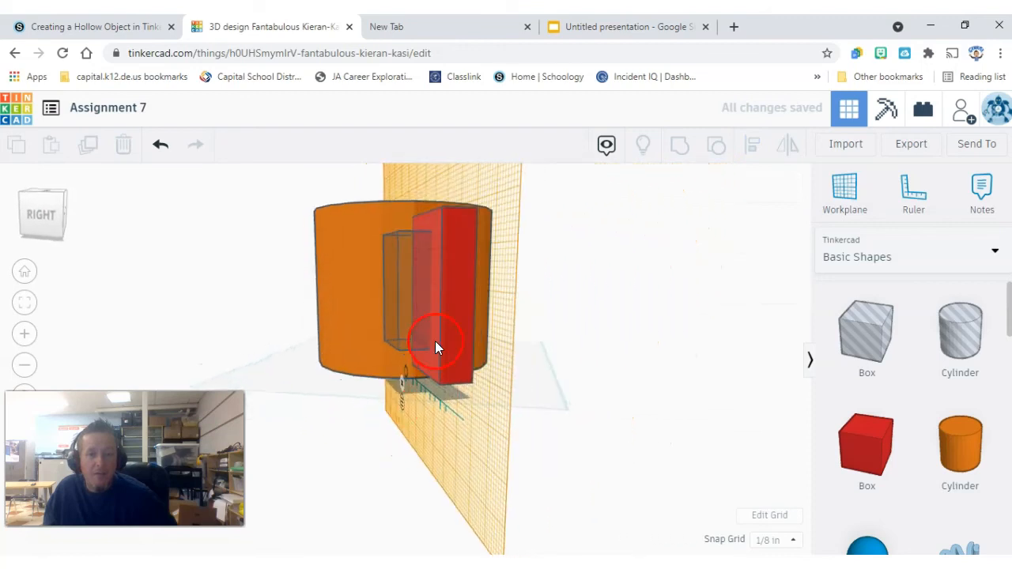
{"action": "left_click", "coordinate": [414, 329]}
{"action": "right_click_drag", "start_coordinate": [533, 398], "coordinate": [478, 403]}
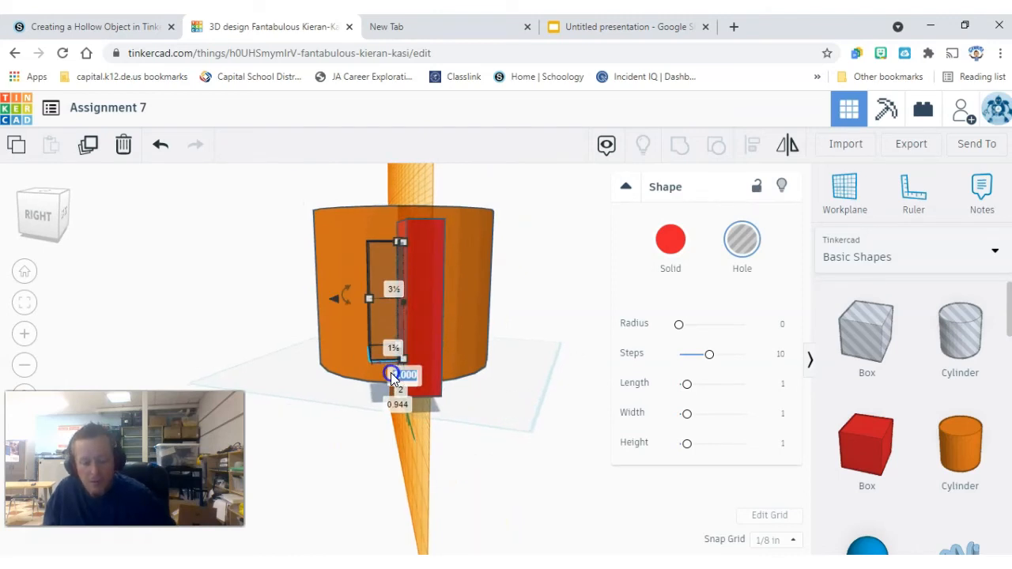
{"action": "key", "text": "Return"}
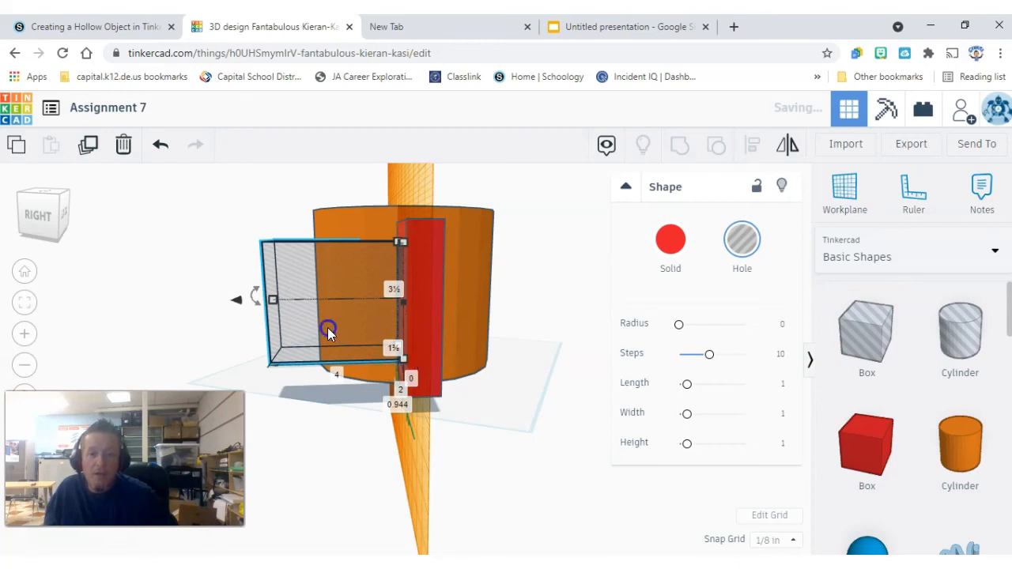
{"action": "left_click_drag", "start_coordinate": [238, 303], "coordinate": [325, 308]}
{"action": "right_click_drag", "start_coordinate": [325, 308], "coordinate": [549, 475]}
{"action": "left_click", "coordinate": [549, 475]}
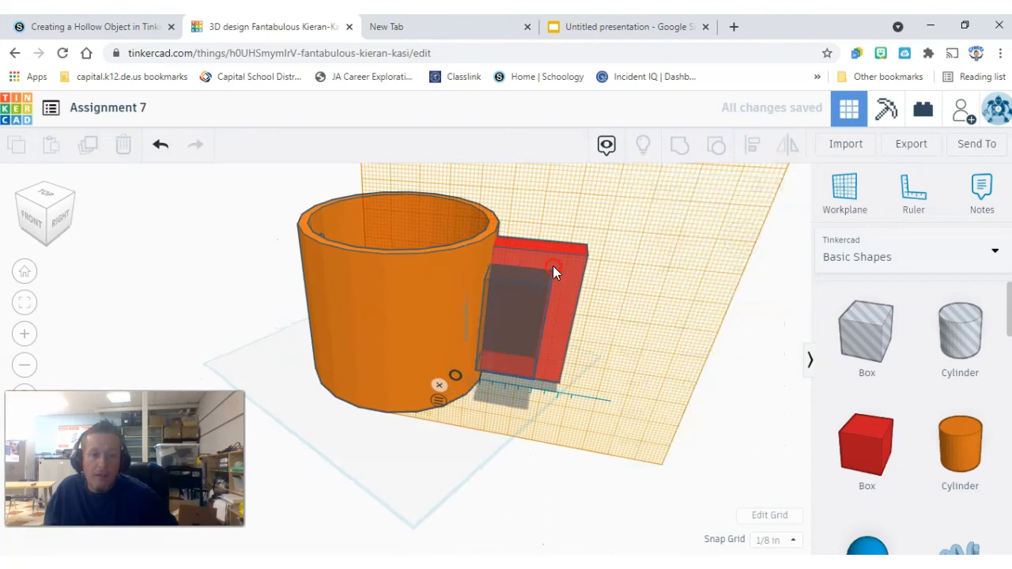
Step: Group the box hole with the handle box to cut the grip opening, and return the workplane to the base grid
{"action": "left_click", "coordinate": [530, 373]}
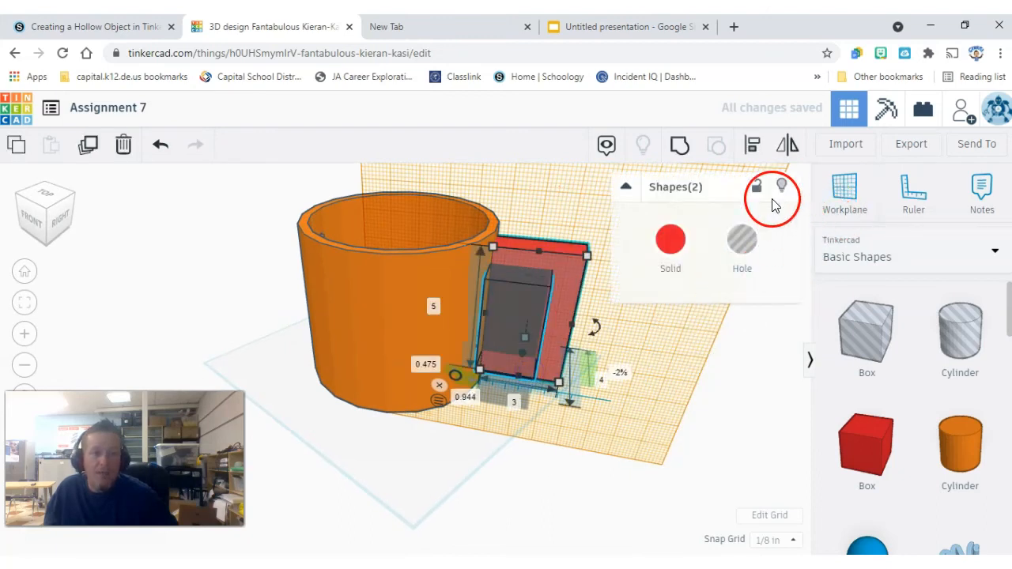
{"action": "left_click", "coordinate": [682, 145]}
{"action": "left_click", "coordinate": [646, 380]}
{"action": "right_click_drag", "start_coordinate": [646, 380], "coordinate": [527, 418]}
{"action": "right_click_drag", "start_coordinate": [581, 409], "coordinate": [639, 385]}
{"action": "left_click", "coordinate": [843, 196]}
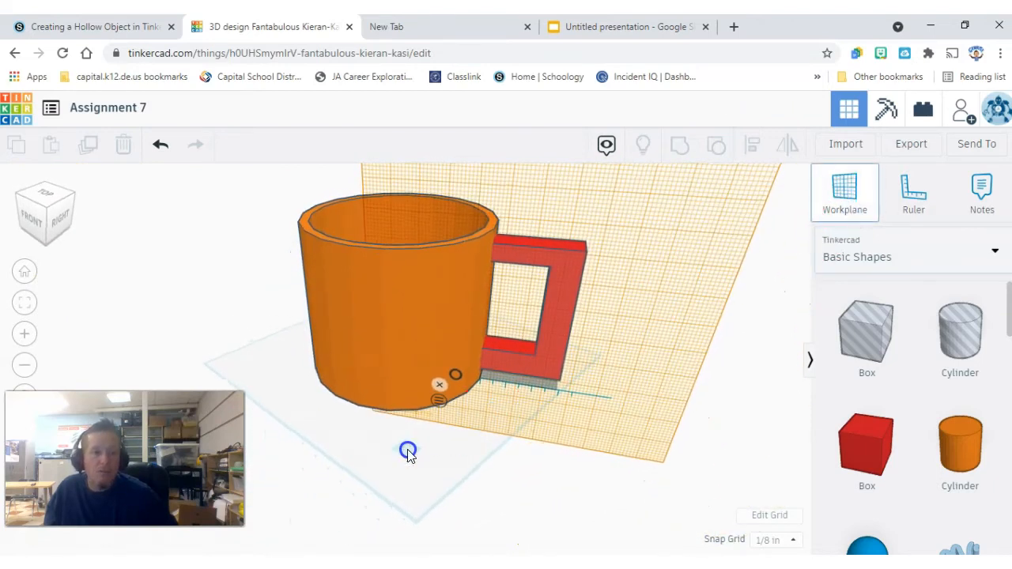
{"action": "left_click", "coordinate": [454, 466]}
Step: Examine the mug's hollow interior, side hole and handle from several angles
{"action": "right_click_drag", "start_coordinate": [454, 465], "coordinate": [457, 528]}
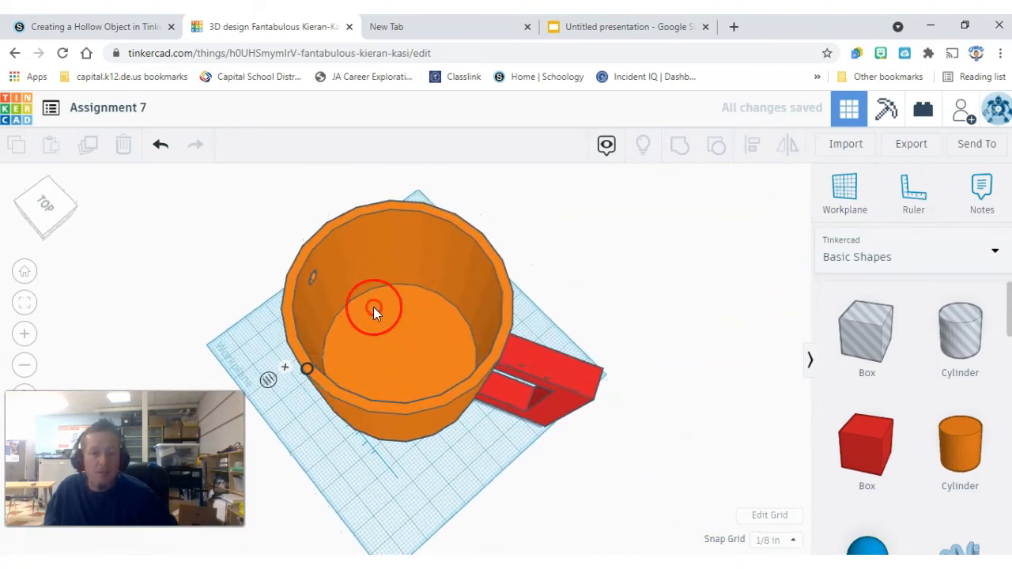
{"action": "right_click_drag", "start_coordinate": [421, 273], "coordinate": [383, 358]}
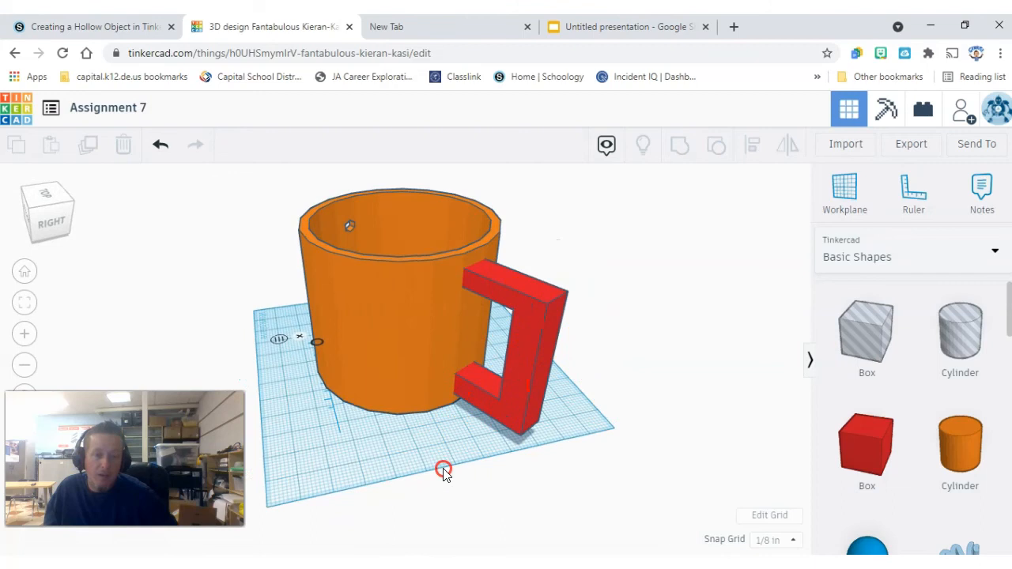
{"action": "right_click_drag", "start_coordinate": [369, 455], "coordinate": [407, 344]}
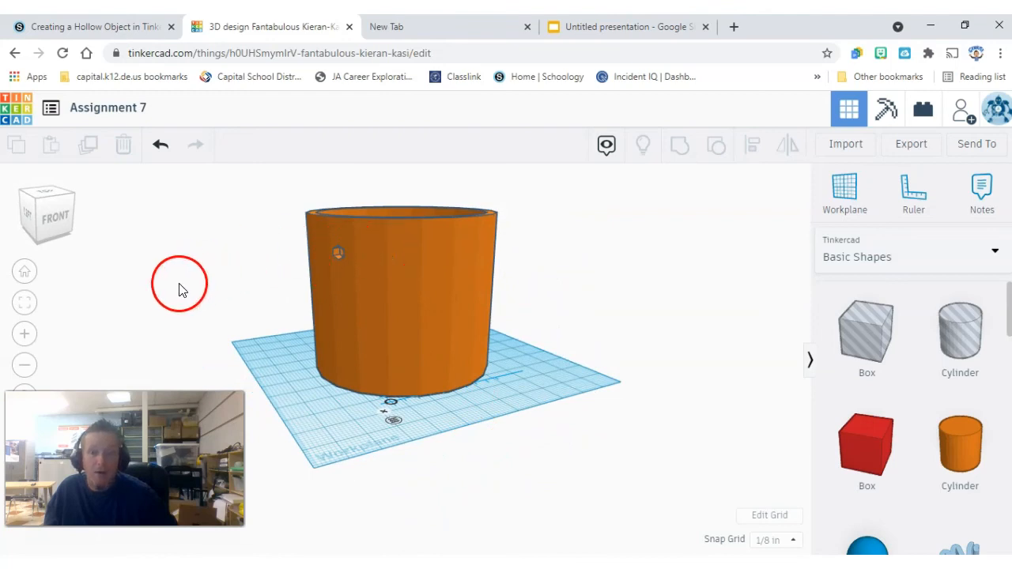
{"action": "right_click_drag", "start_coordinate": [292, 332], "coordinate": [502, 363]}
{"action": "right_click_drag", "start_coordinate": [302, 471], "coordinate": [417, 235]}
{"action": "right_click_drag", "start_coordinate": [370, 325], "coordinate": [406, 332]}
{"action": "right_click_drag", "start_coordinate": [295, 370], "coordinate": [423, 367]}
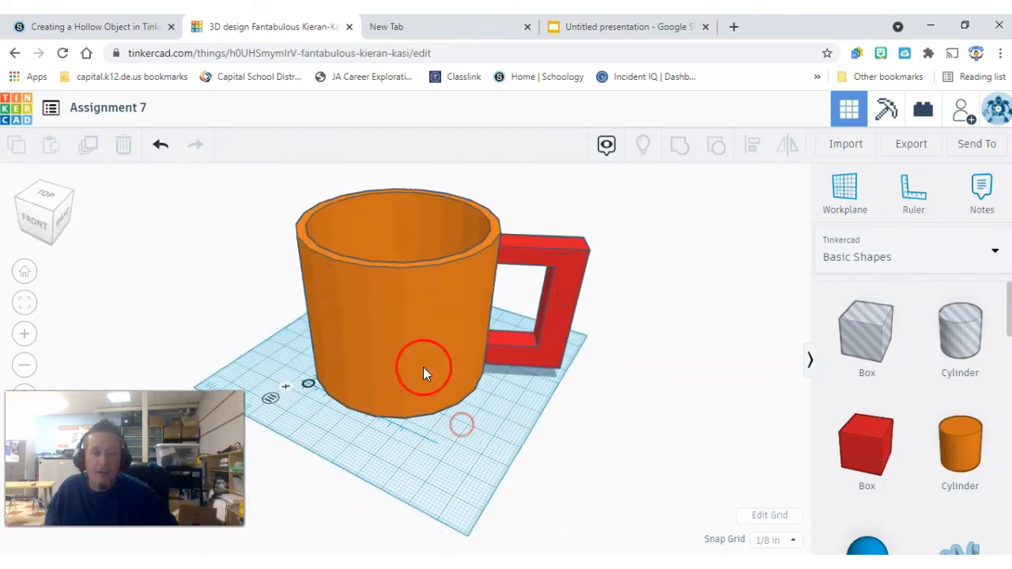
Step: Recolor the hollow cylinder blue
{"action": "left_click", "coordinate": [401, 348]}
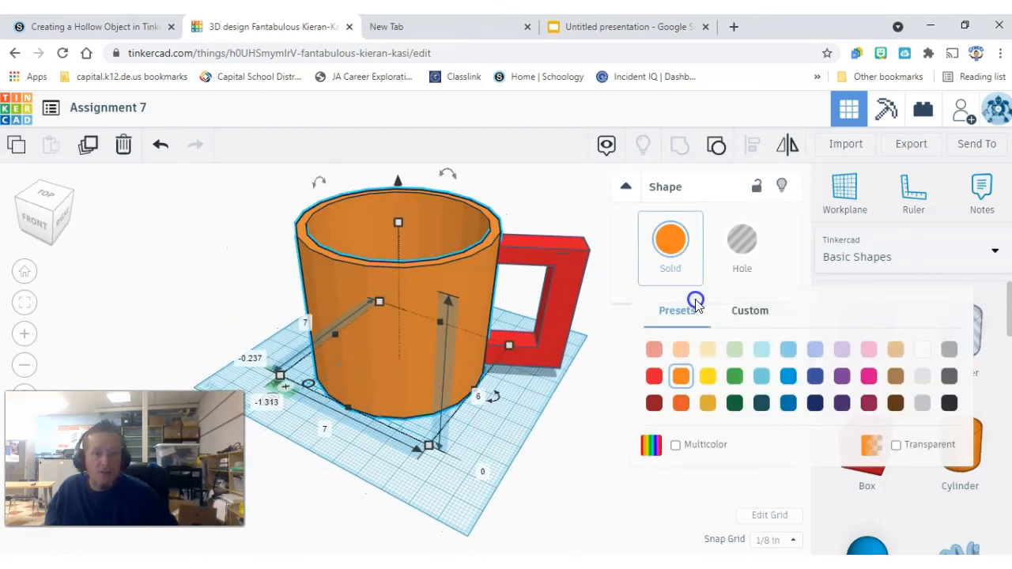
{"action": "left_click", "coordinate": [816, 377]}
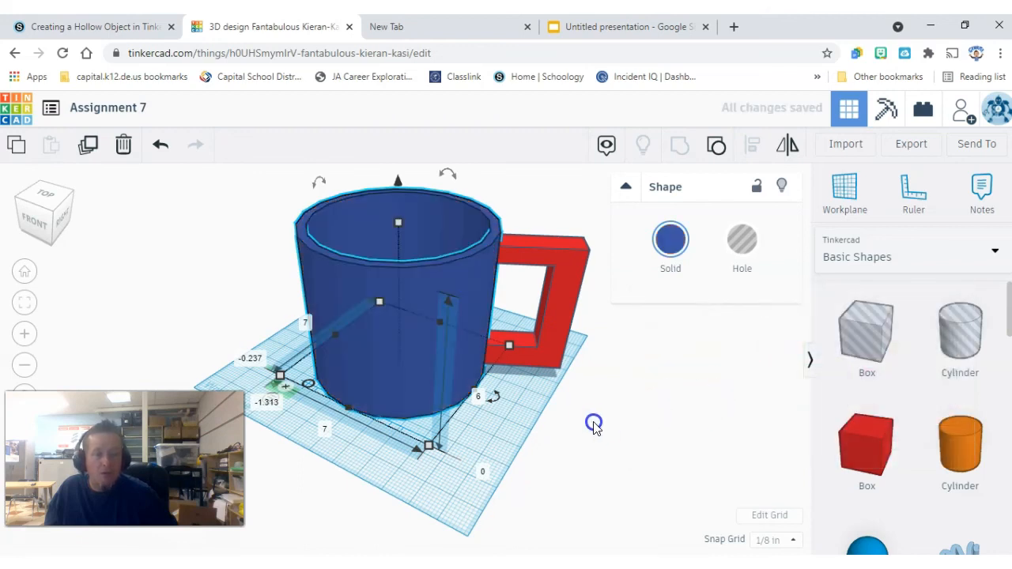
{"action": "right_click_drag", "start_coordinate": [594, 422], "coordinate": [558, 398]}
Step: Recolor the handle white
{"action": "left_click", "coordinate": [557, 316]}
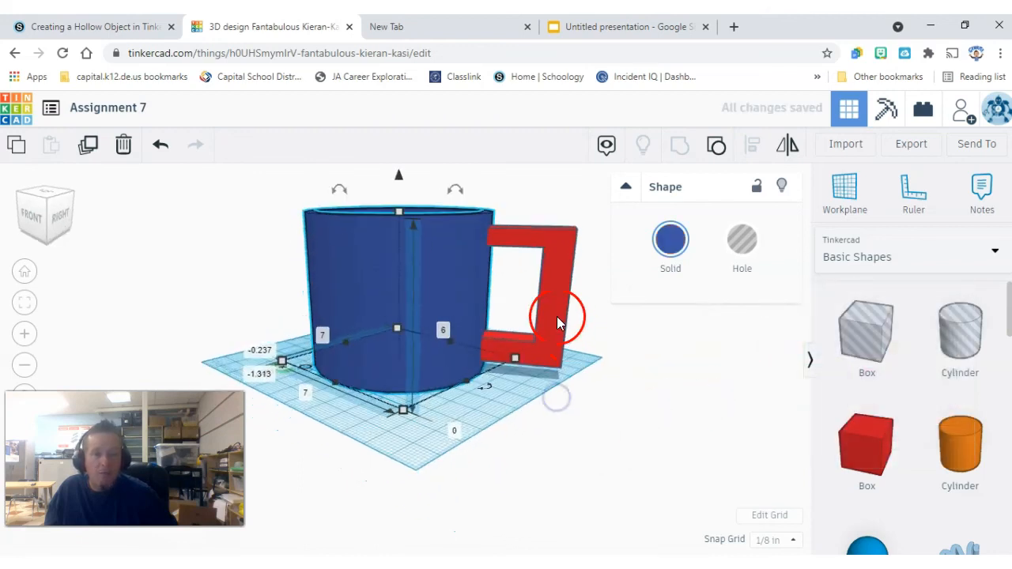
{"action": "left_click", "coordinate": [685, 252]}
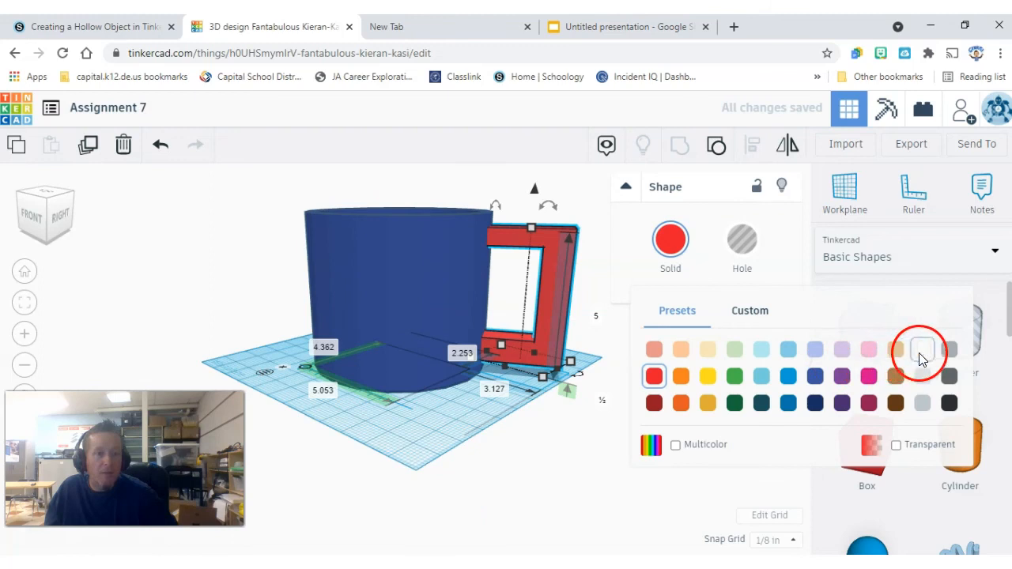
{"action": "left_click", "coordinate": [922, 355]}
{"action": "left_click", "coordinate": [609, 411]}
{"action": "right_click_drag", "start_coordinate": [610, 411], "coordinate": [480, 439]}
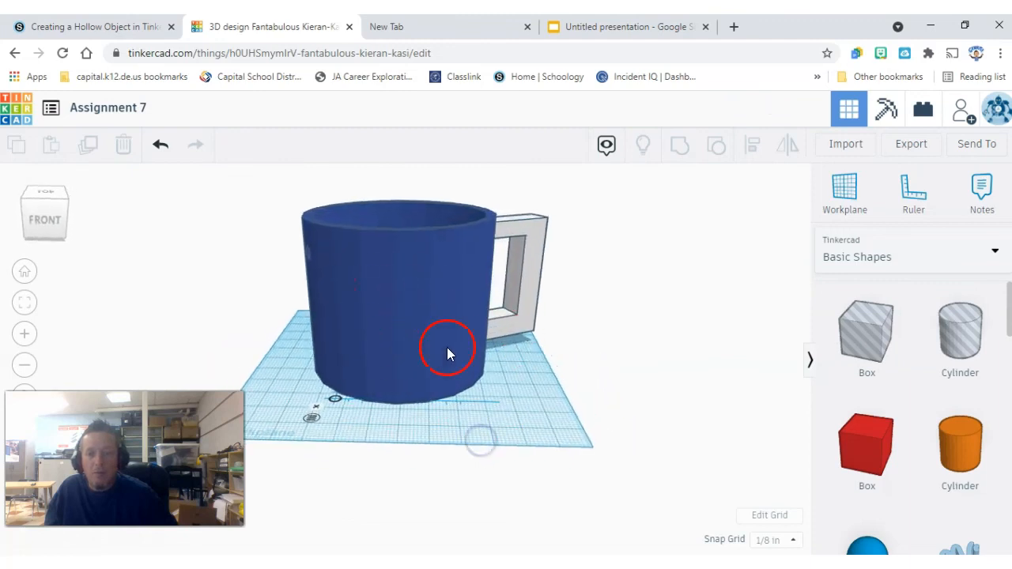
{"action": "right_click_drag", "start_coordinate": [264, 404], "coordinate": [476, 405]}
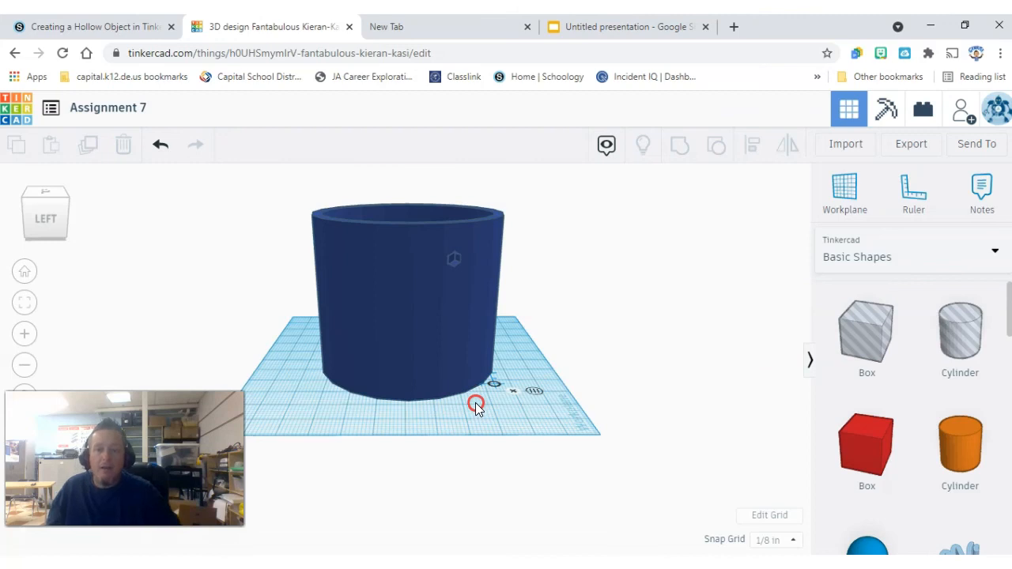